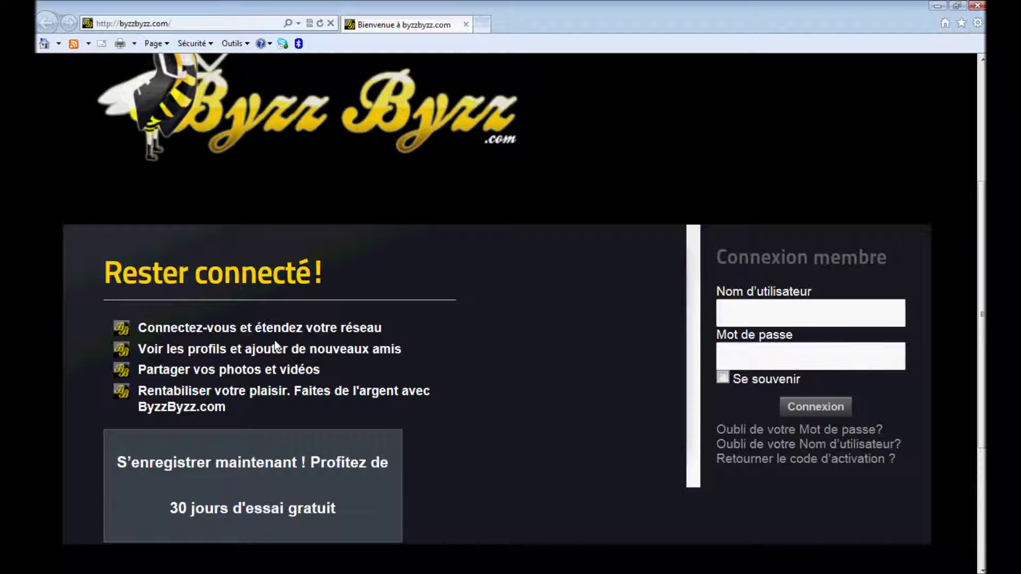
Open the 30-day free-trial registration from the ByzzByzz.com home page.
scroll(274, 341, up, 5)
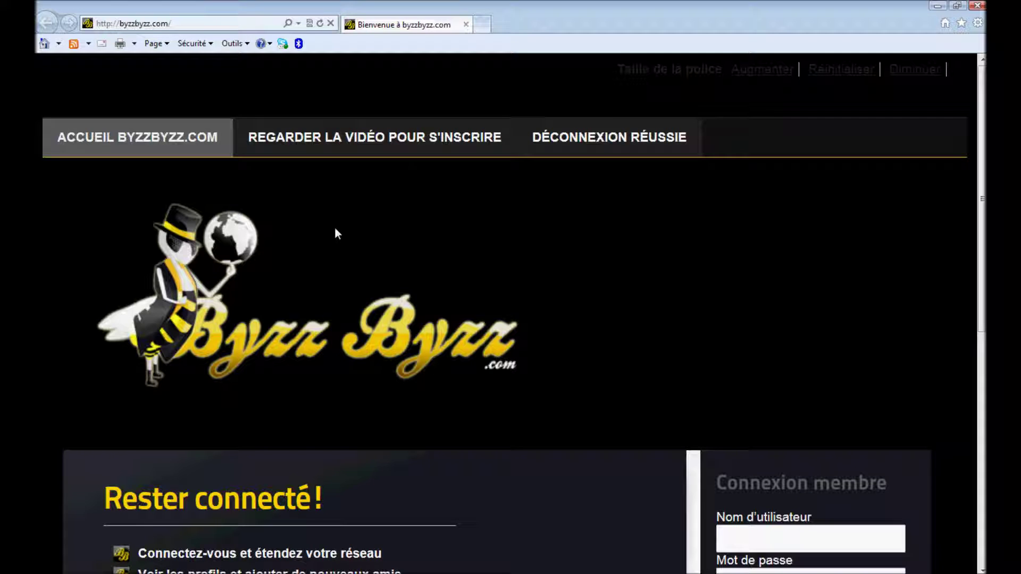
scroll(335, 230, down, 3)
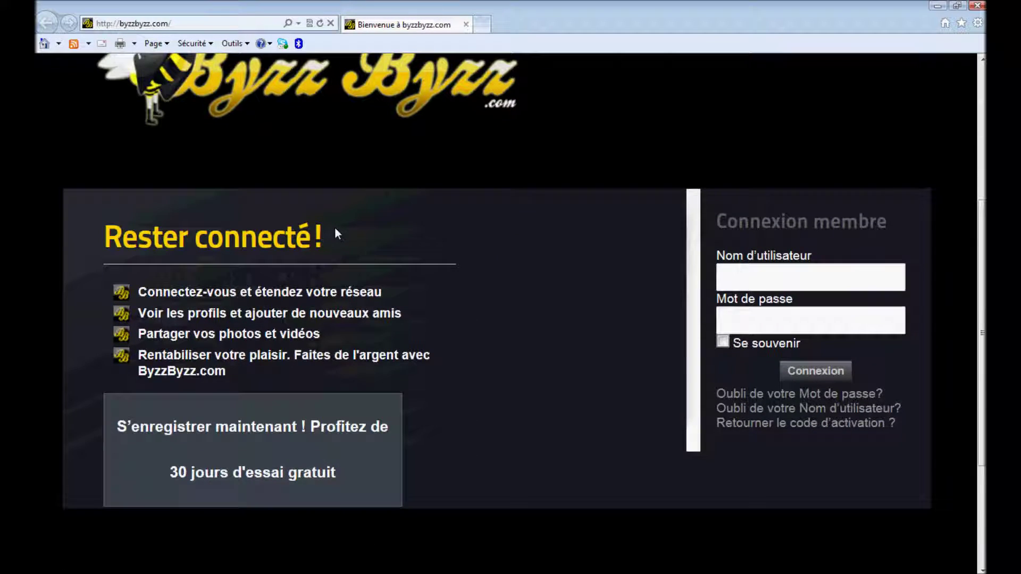
scroll(335, 233, up, 3)
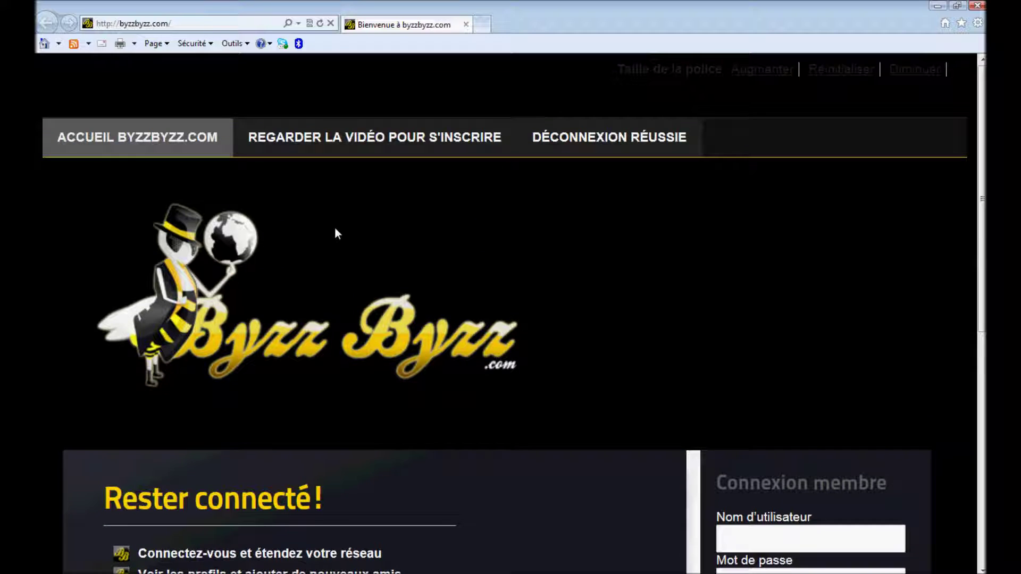
scroll(335, 231, down, 5)
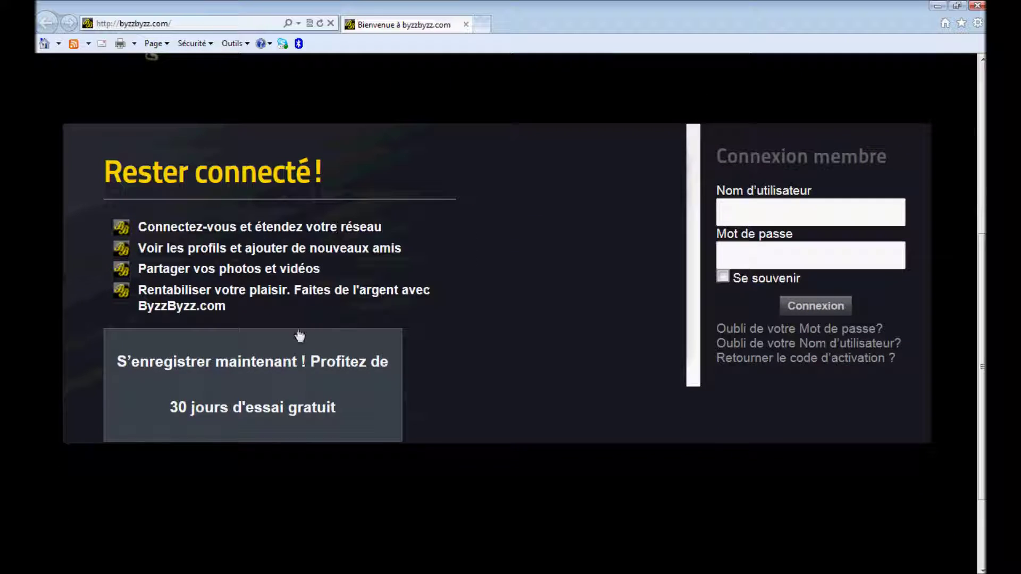
click(278, 388)
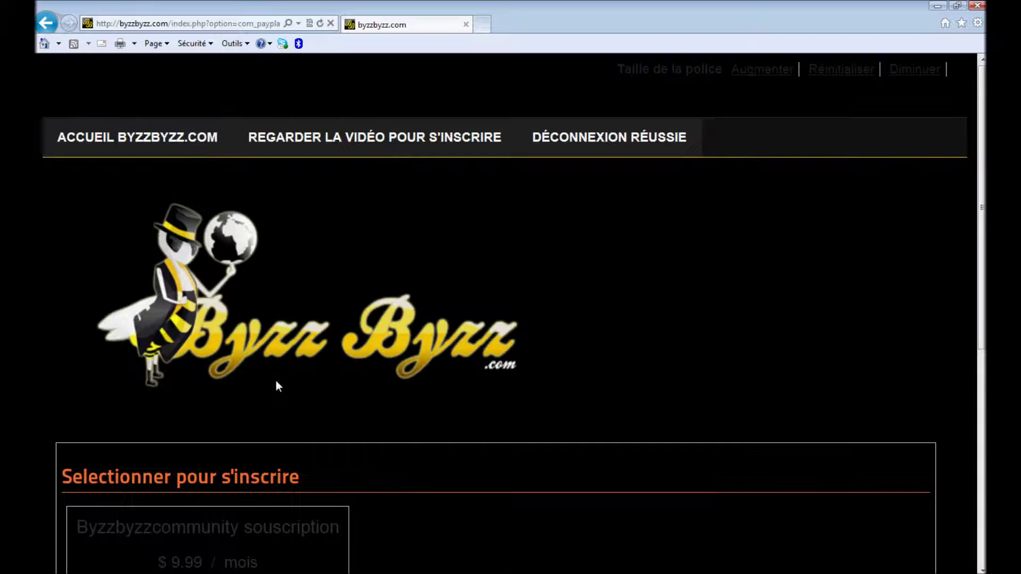
Pick the $9.99/month Byzzbyzzcommunity plan and choose to register a new account.
scroll(551, 336, down, 7)
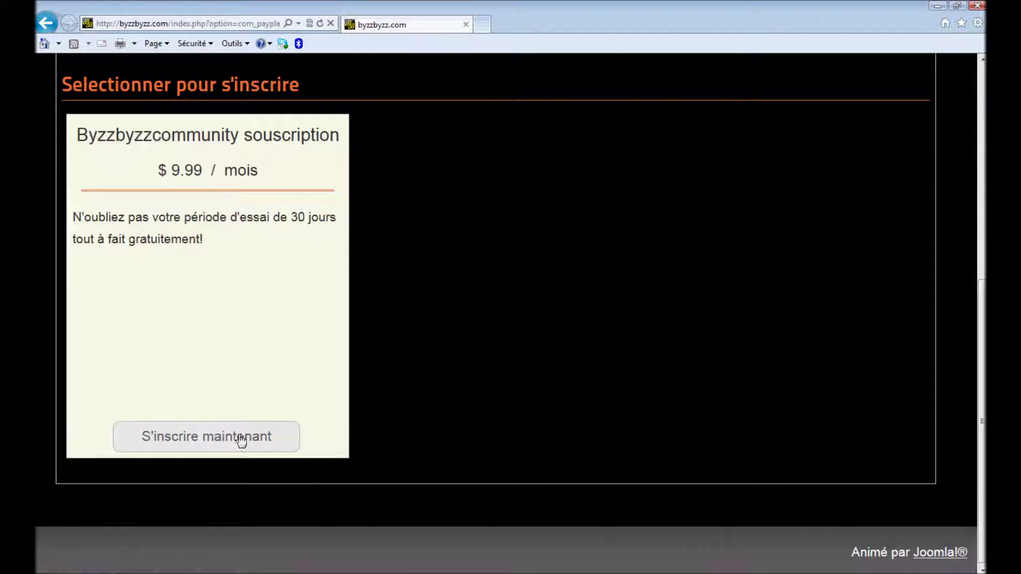
click(239, 435)
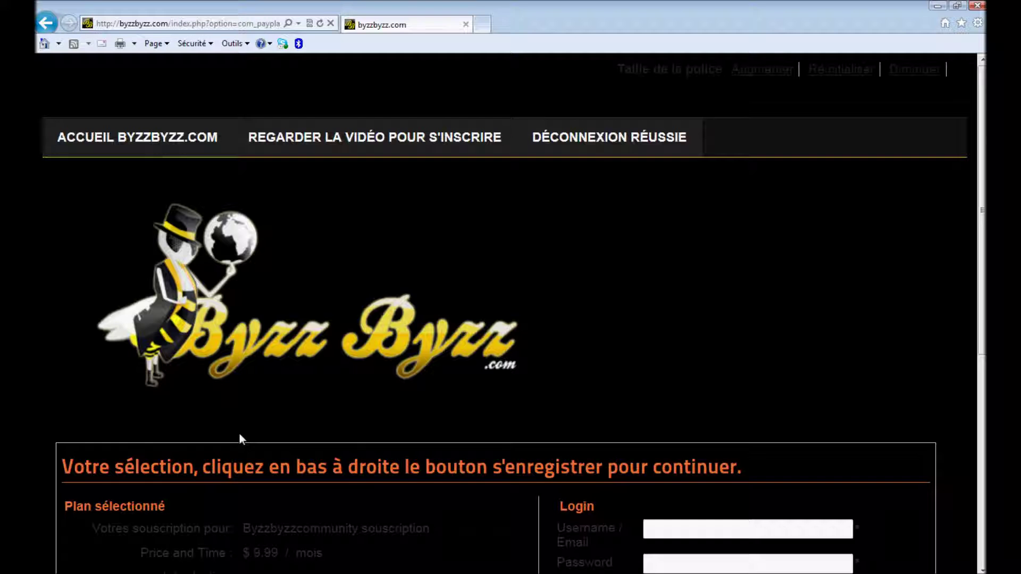
drag(981, 217, 980, 415)
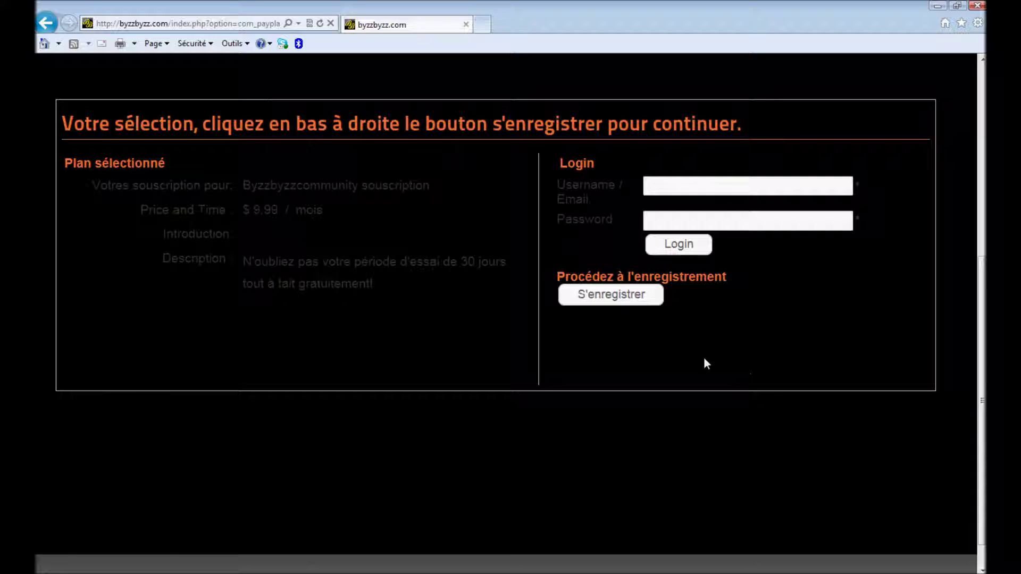
click(608, 298)
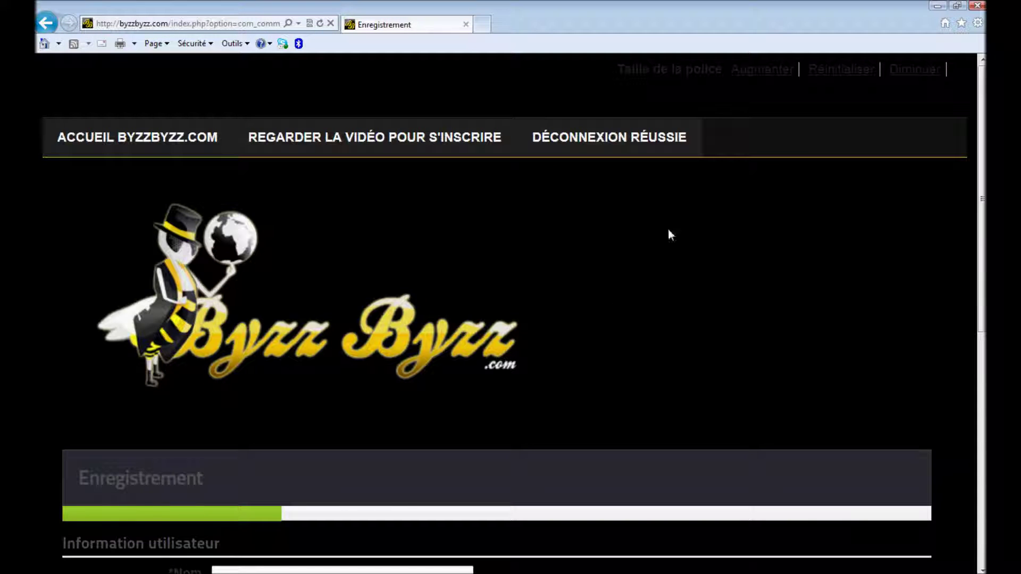
Enter the user's full name, username, e-mail and a matching password, then submit the form.
drag(977, 137, 968, 297)
click(349, 293)
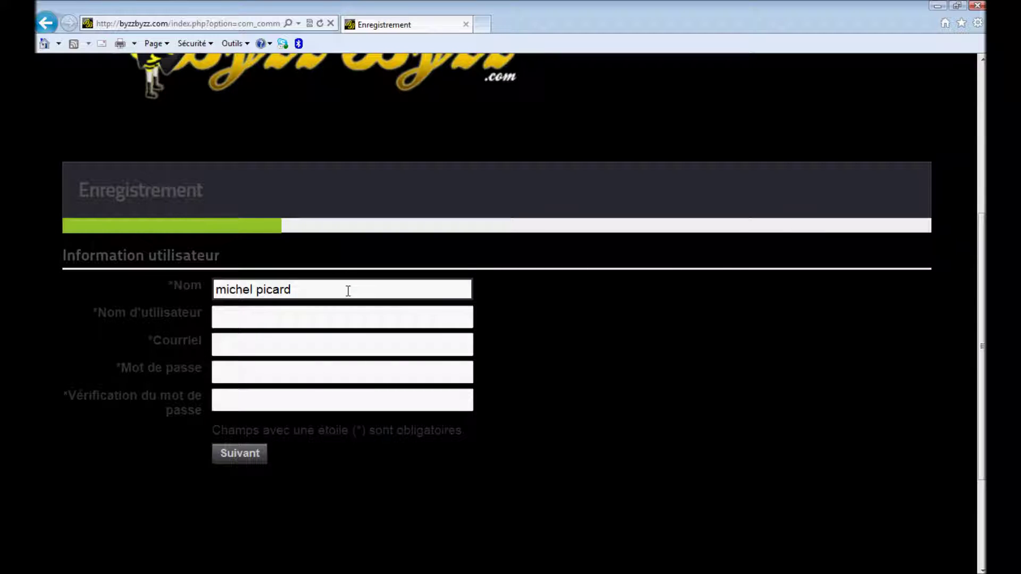
key(Tab)
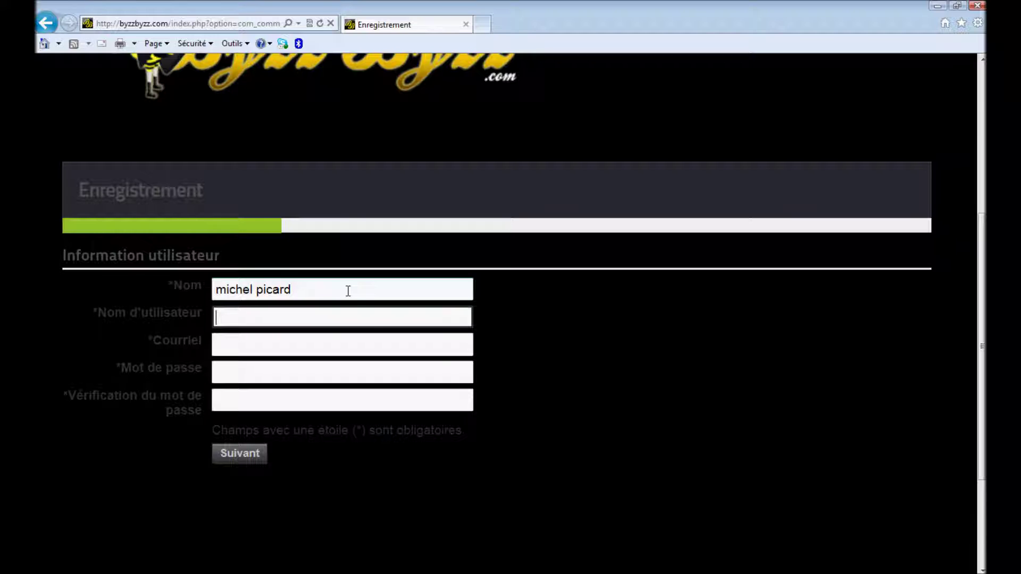
text(michel910)
key(Tab)
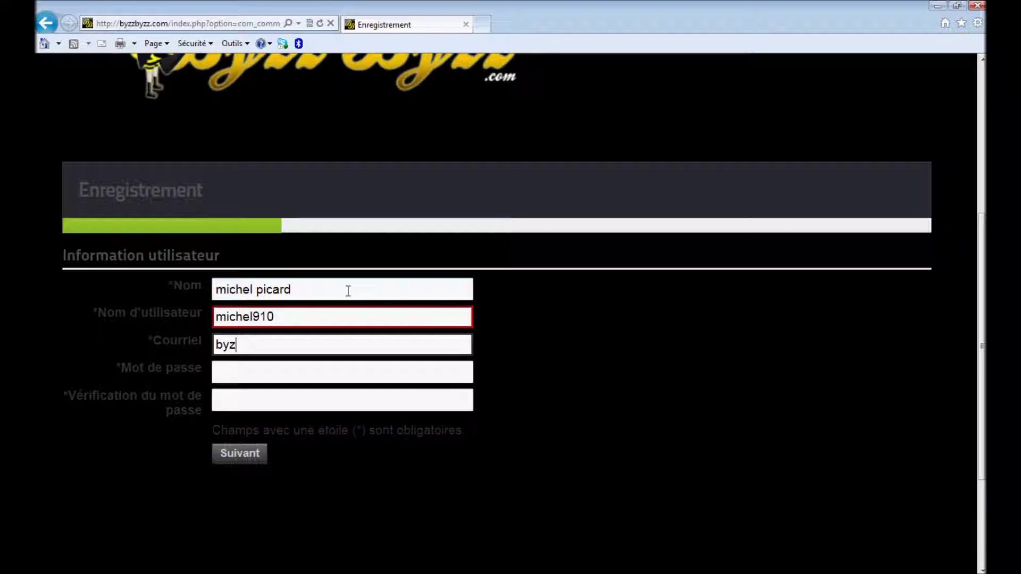
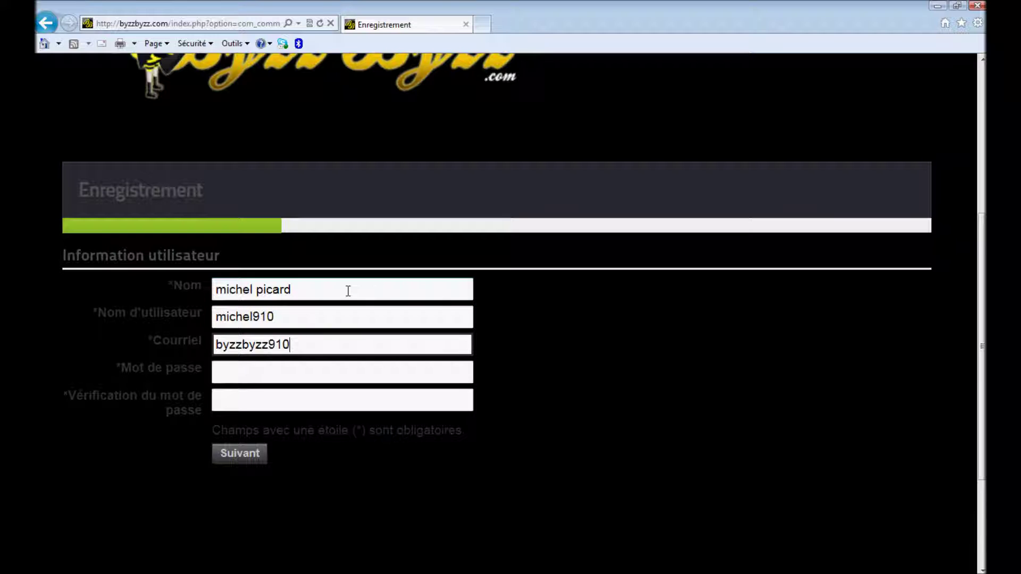
key(Tab)
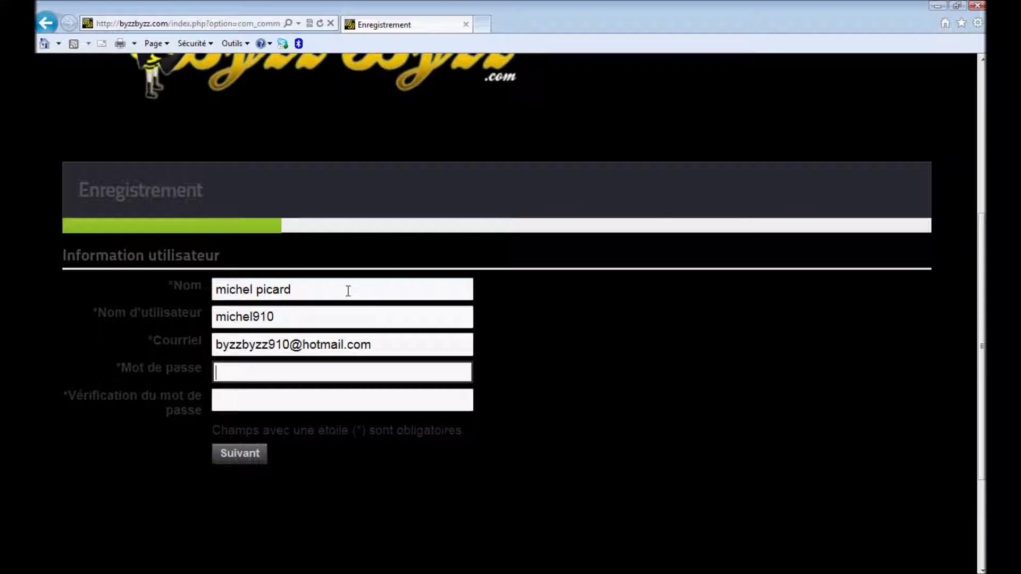
text(********)
key(Tab)
text(********)
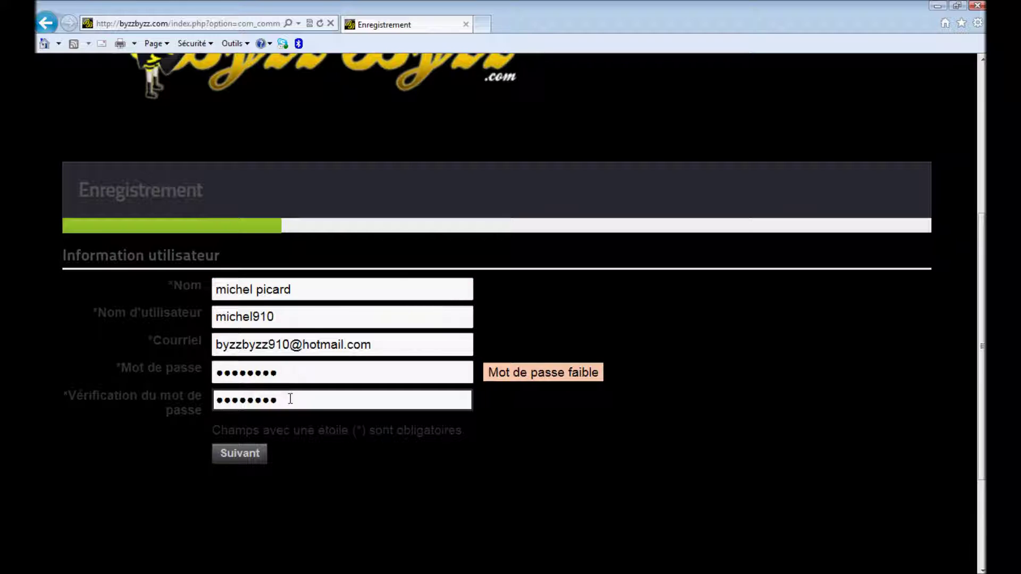
click(241, 455)
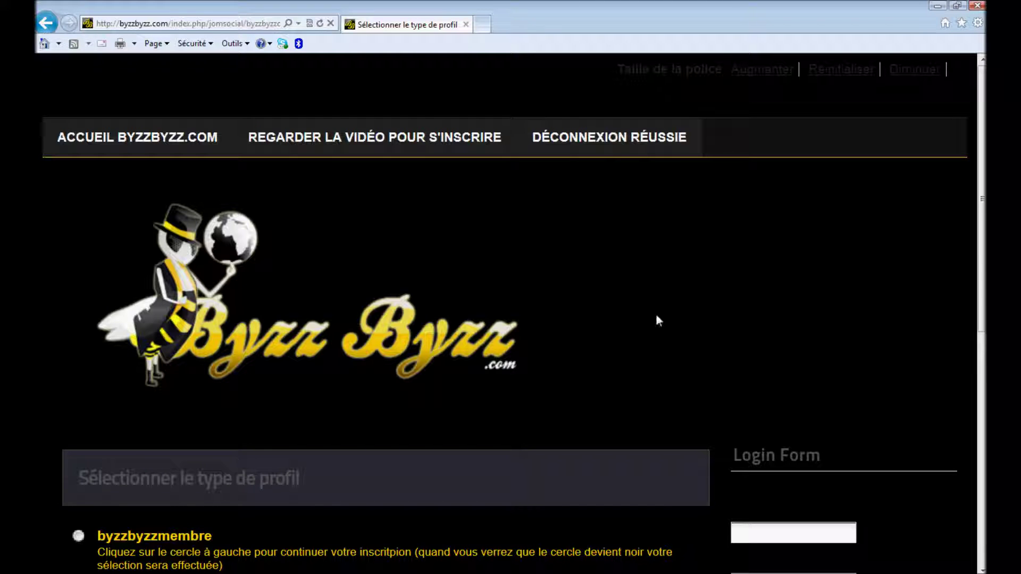
Select the byzzbyzzmembre profile type and continue to Basic Information.
drag(983, 193, 982, 335)
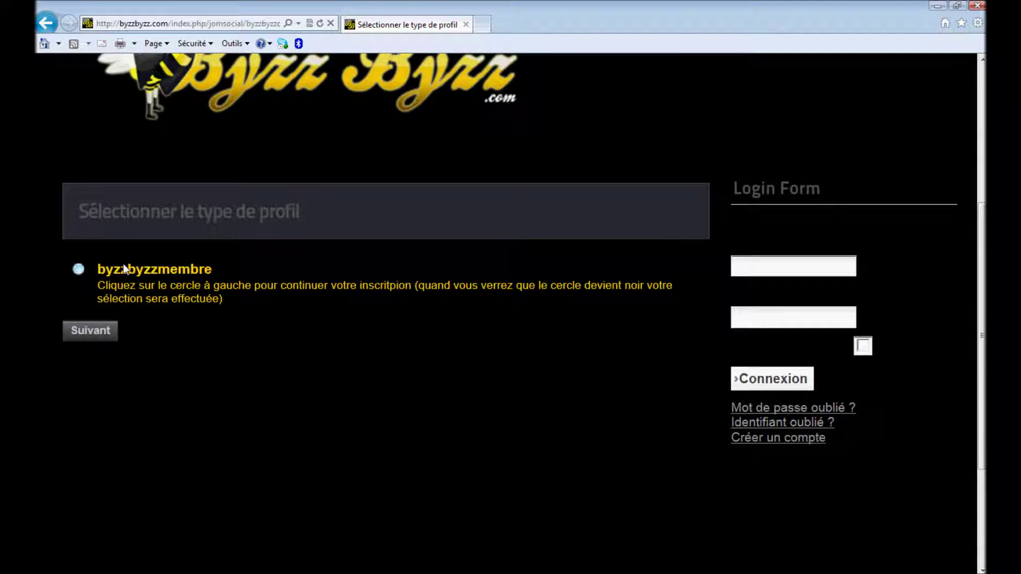
click(79, 270)
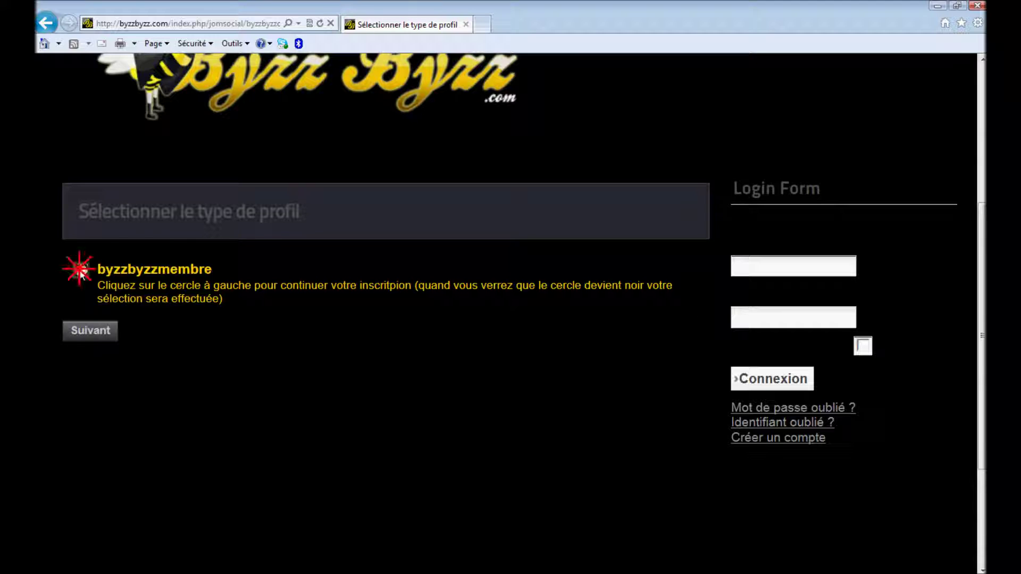
click(88, 332)
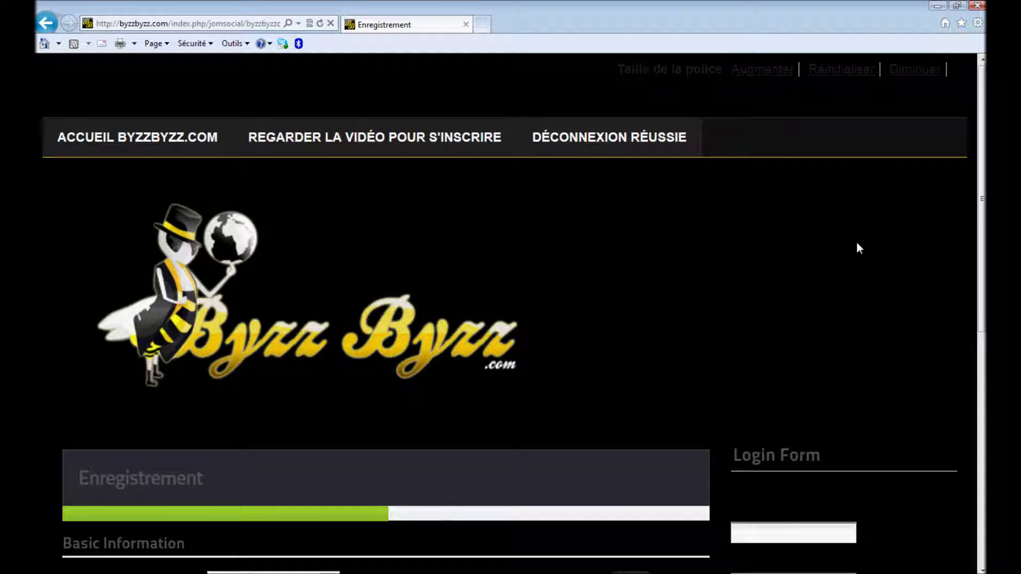
Set the gender to Male and the city to st-georges.
drag(982, 213, 922, 339)
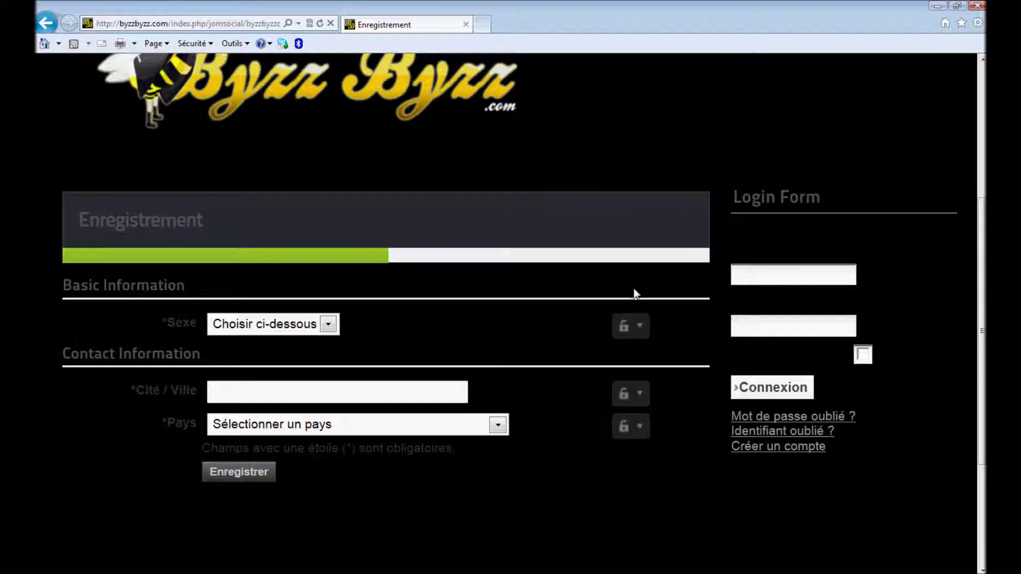
click(330, 327)
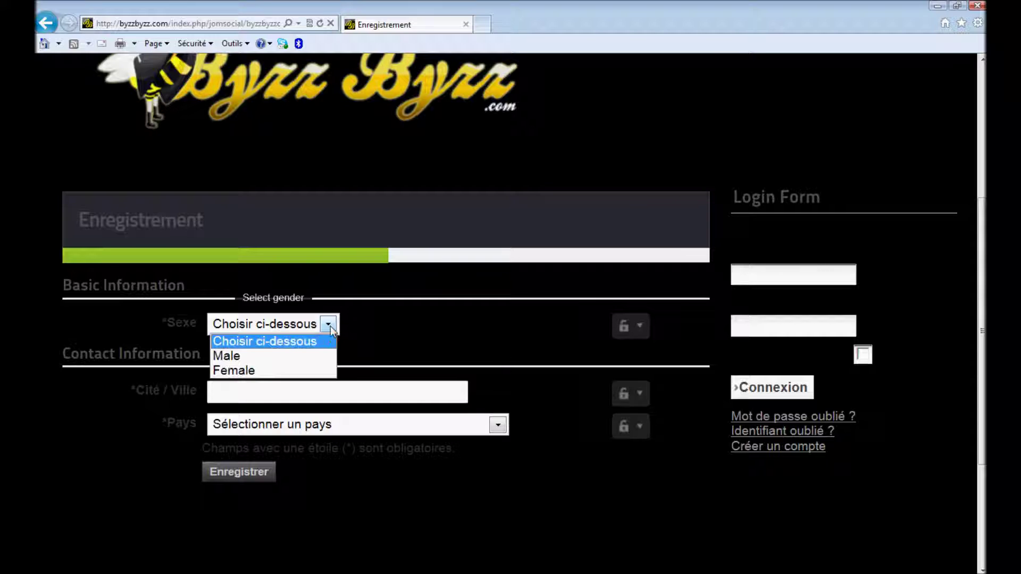
click(311, 356)
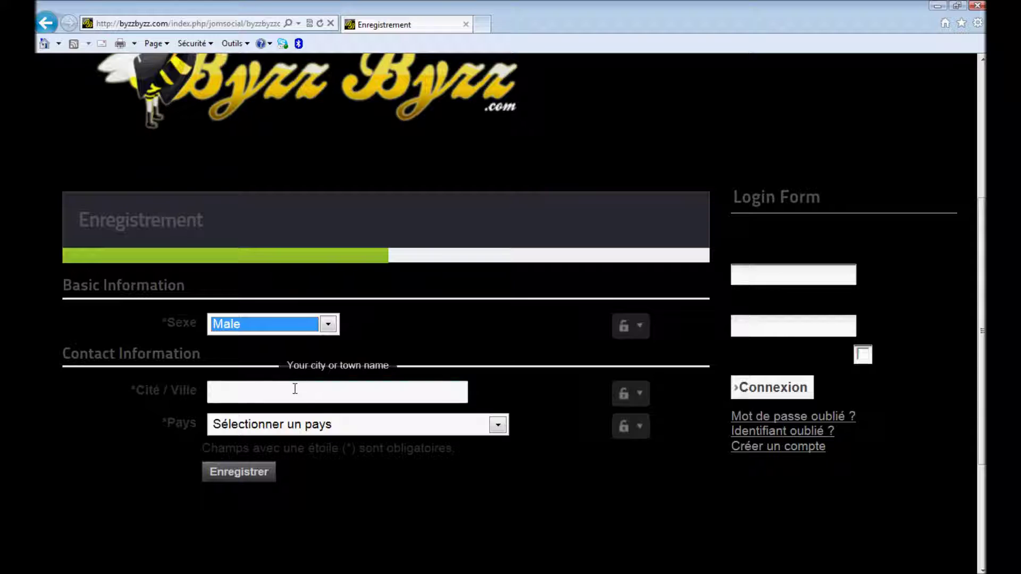
click(295, 389)
text(st-georges)
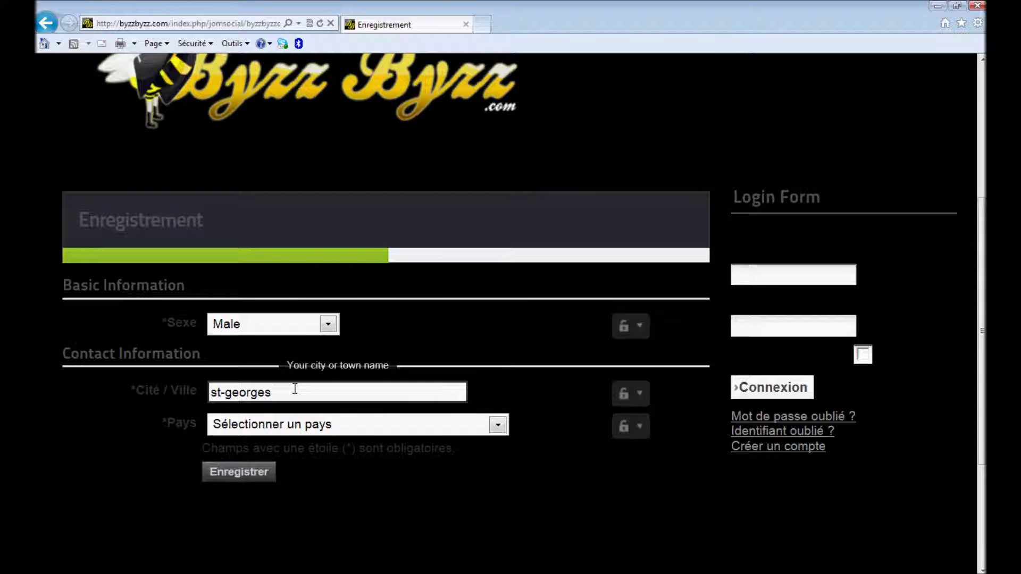
Choose Canada as the country and submit the registration details.
key(Tab)
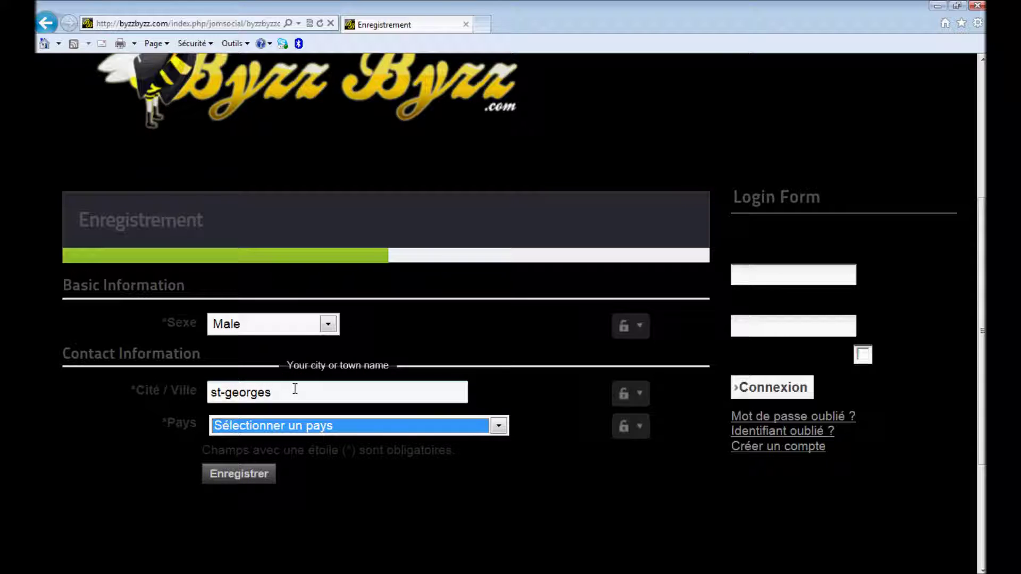
key(c)
key(a)
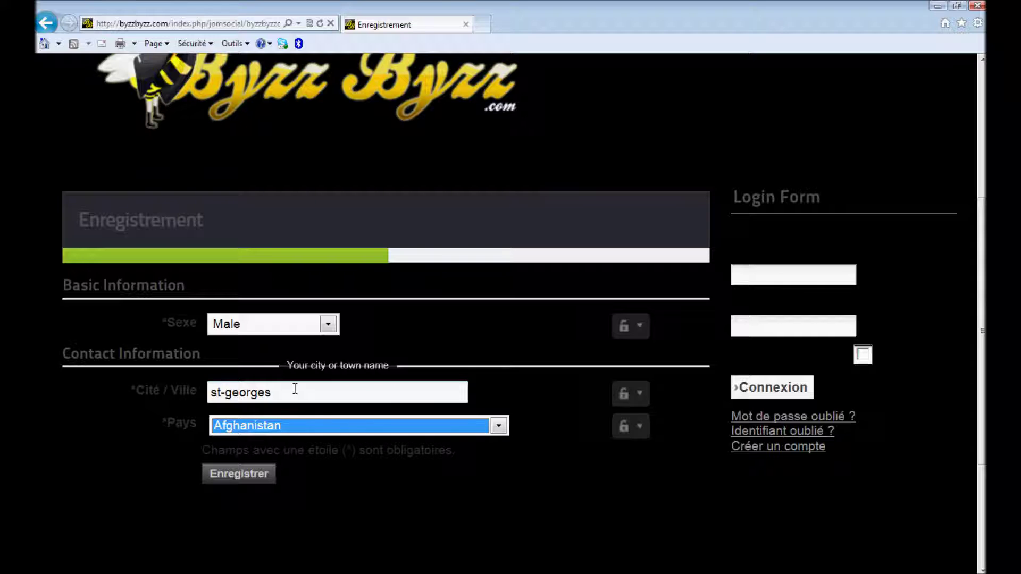
click(498, 425)
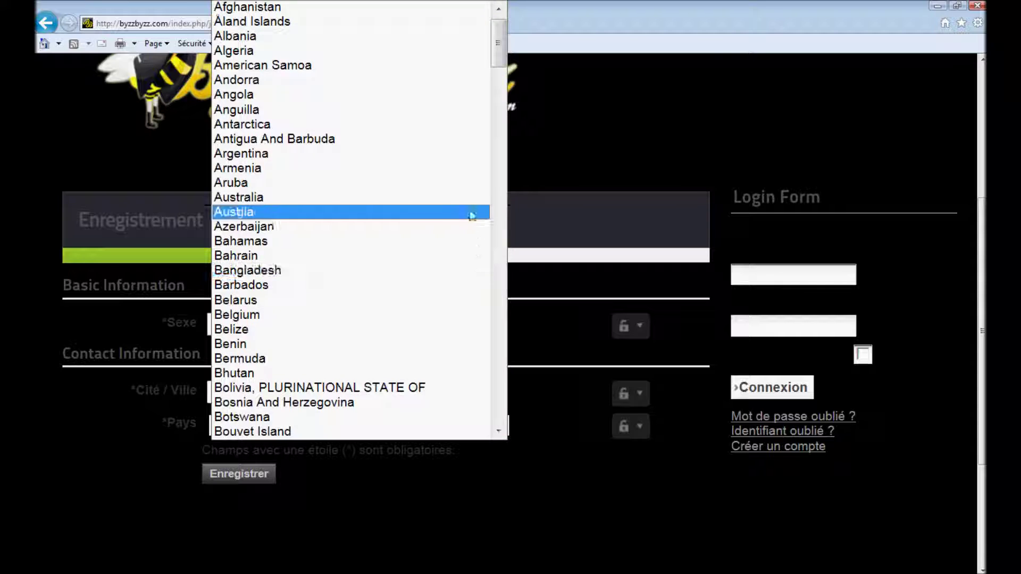
drag(498, 51, 496, 91)
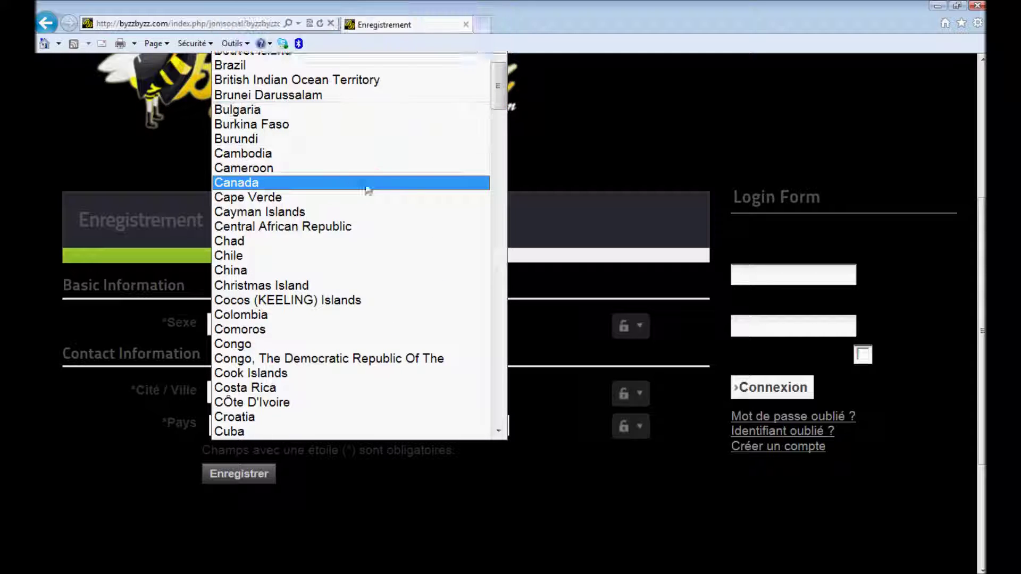
click(368, 183)
click(247, 475)
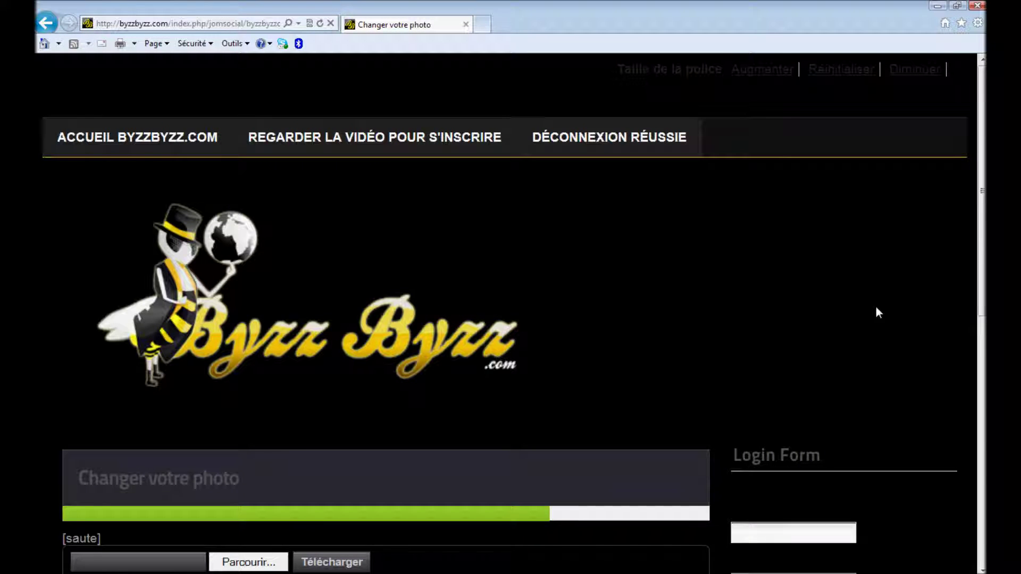
Upload the bbfavicon image from the Desktop as the profile photo, then continue.
drag(981, 224, 980, 353)
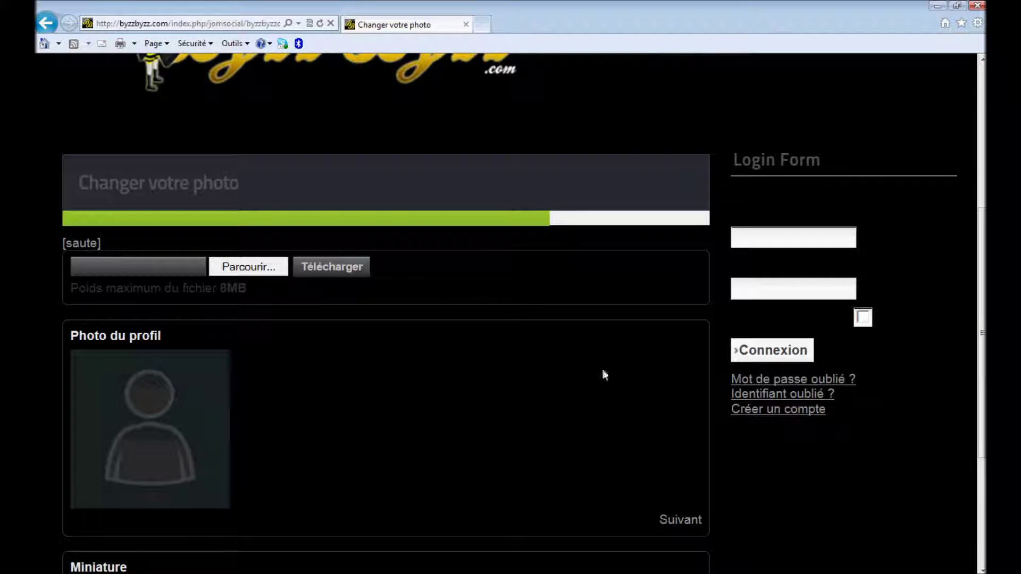
click(253, 274)
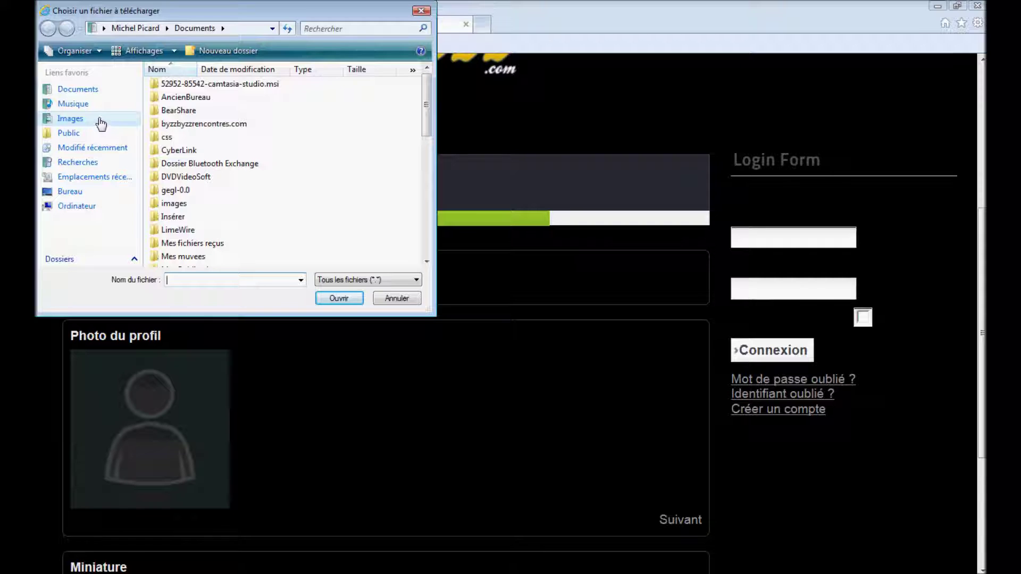
click(87, 193)
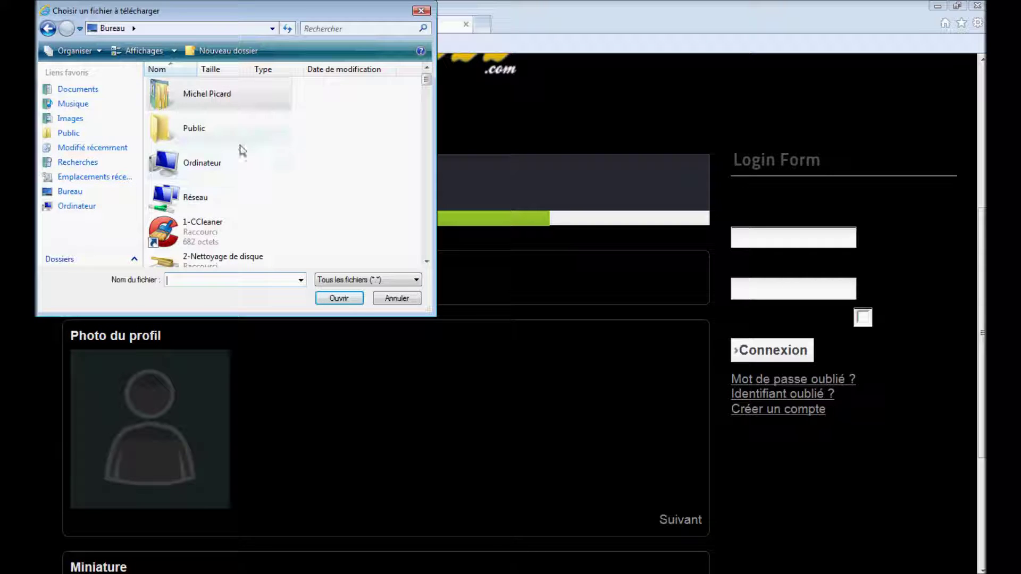
drag(424, 81, 422, 161)
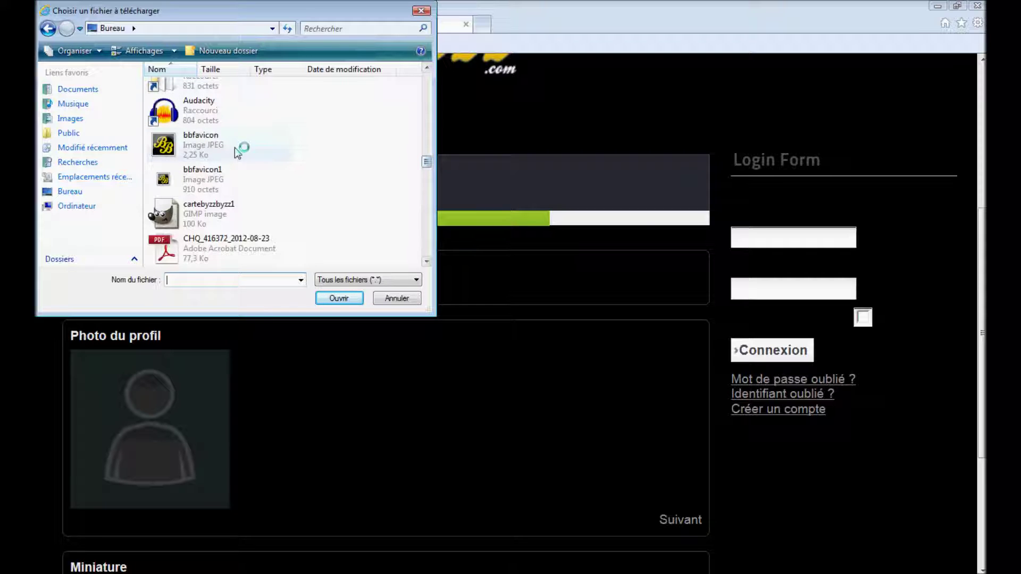
double_click(188, 143)
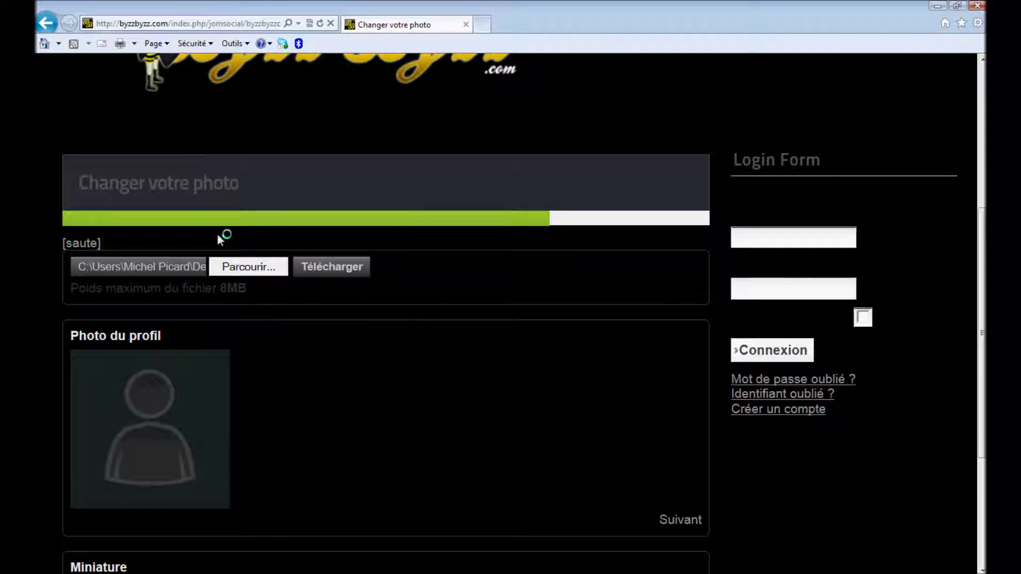
click(324, 272)
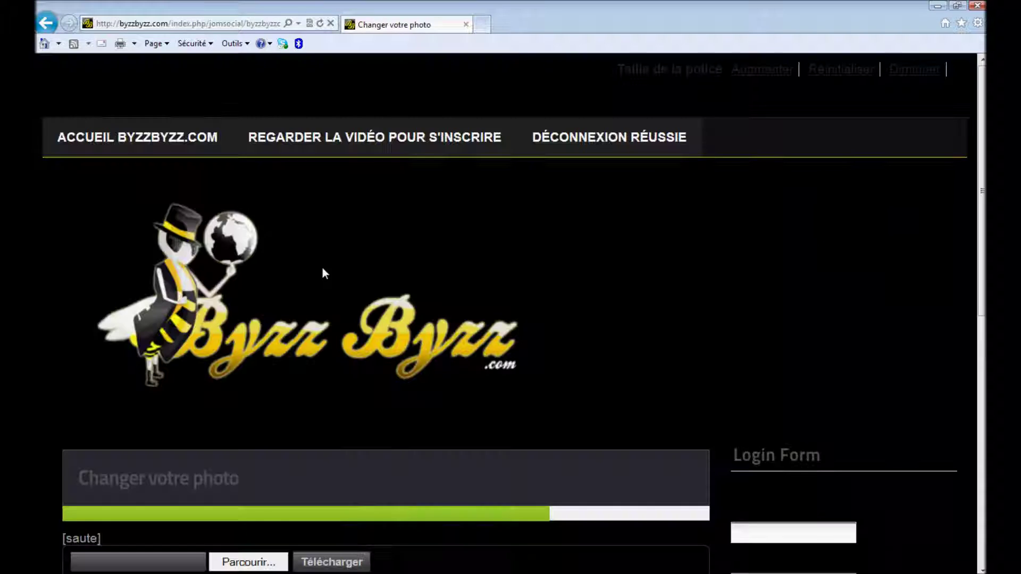
drag(980, 174, 980, 351)
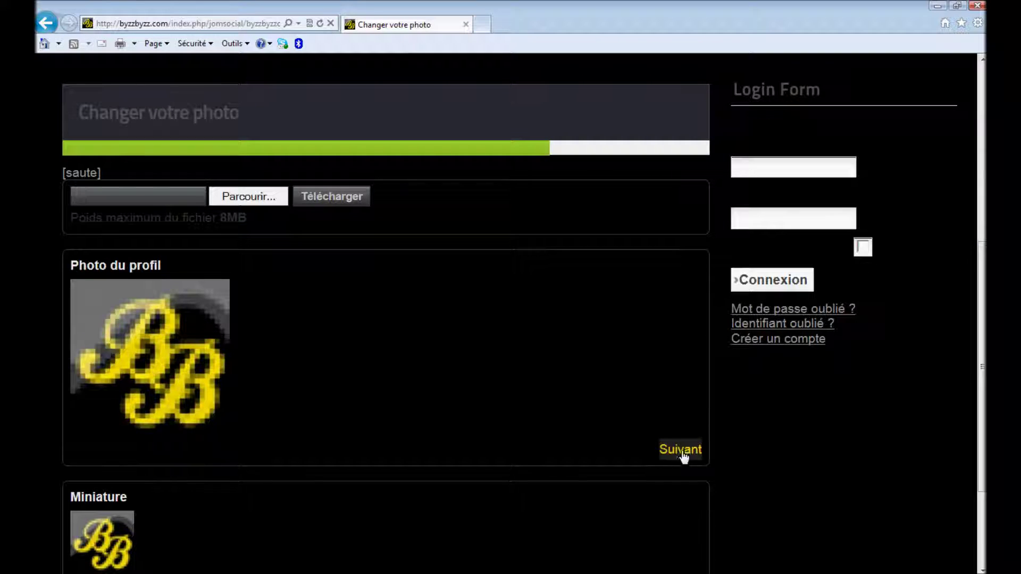
click(681, 452)
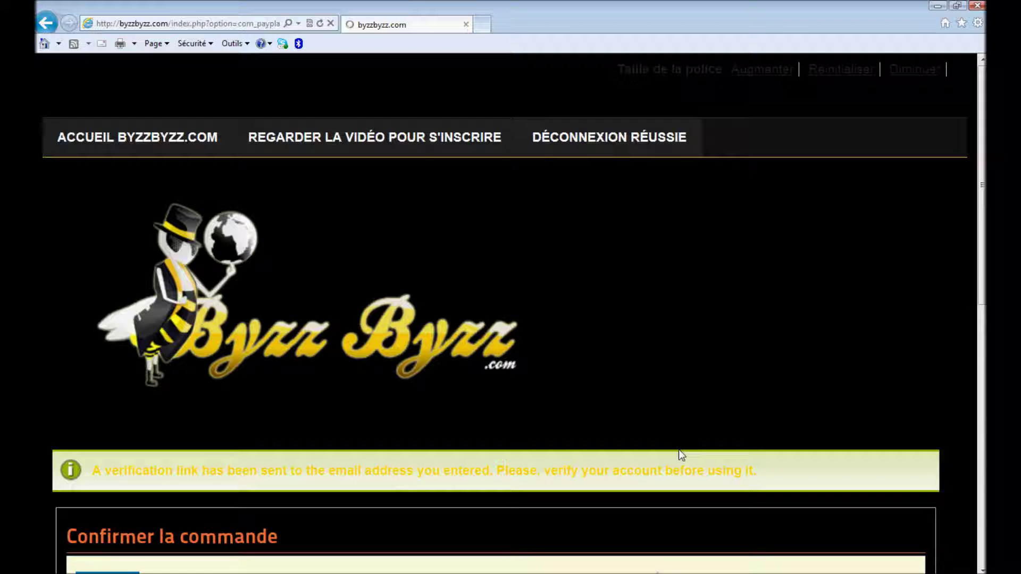
Choose 'paypal subscription' as the payment method and check out the $0 order.
drag(982, 176, 965, 383)
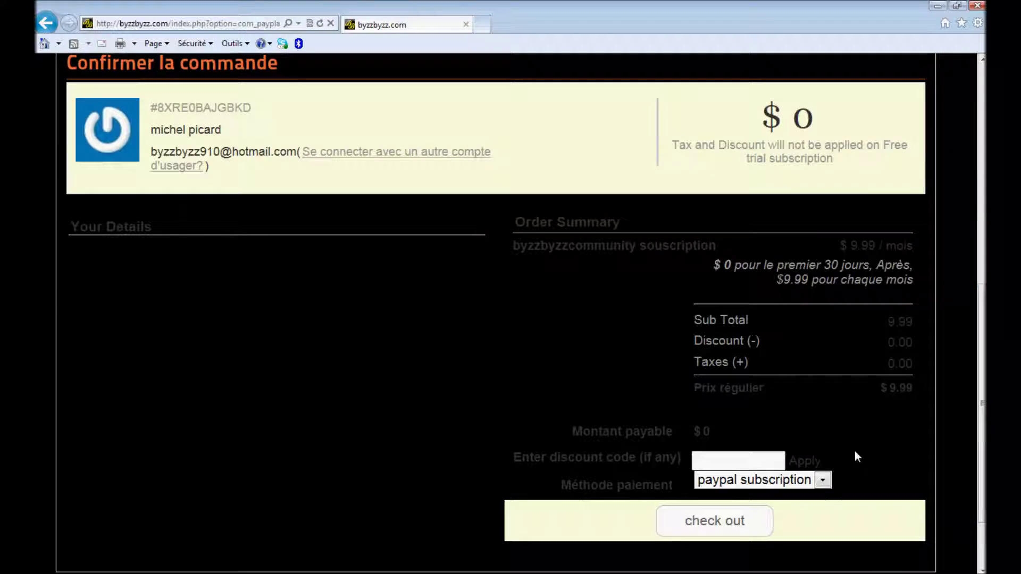
click(822, 482)
click(808, 497)
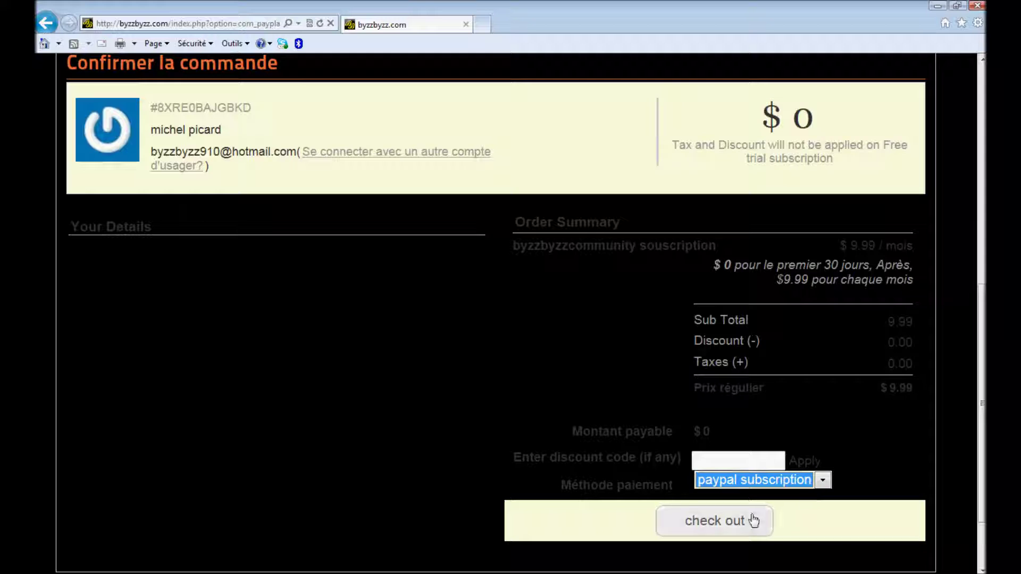
click(726, 521)
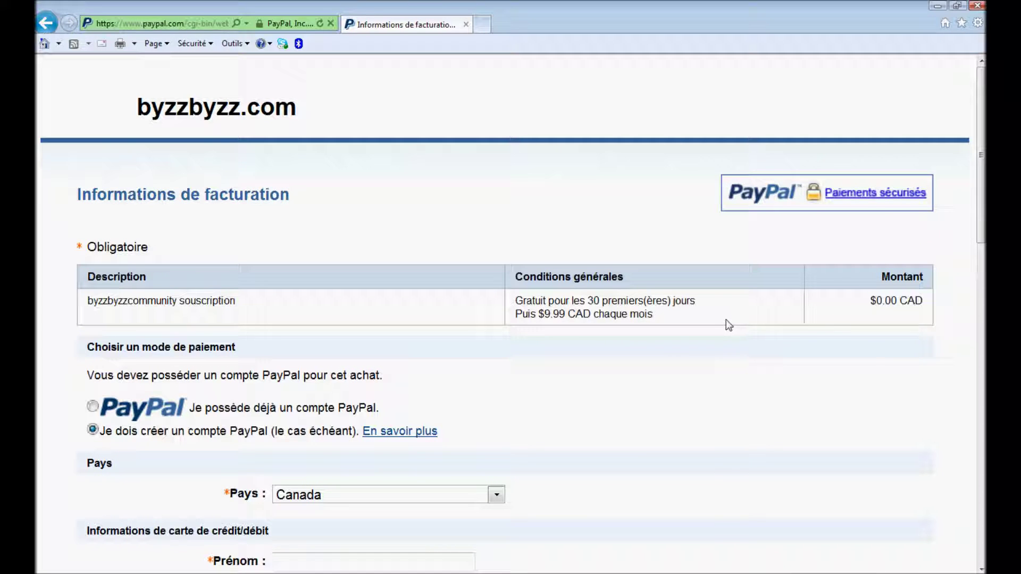
Log in to PayPal with the existing account's e-mail and password.
click(93, 407)
click(358, 432)
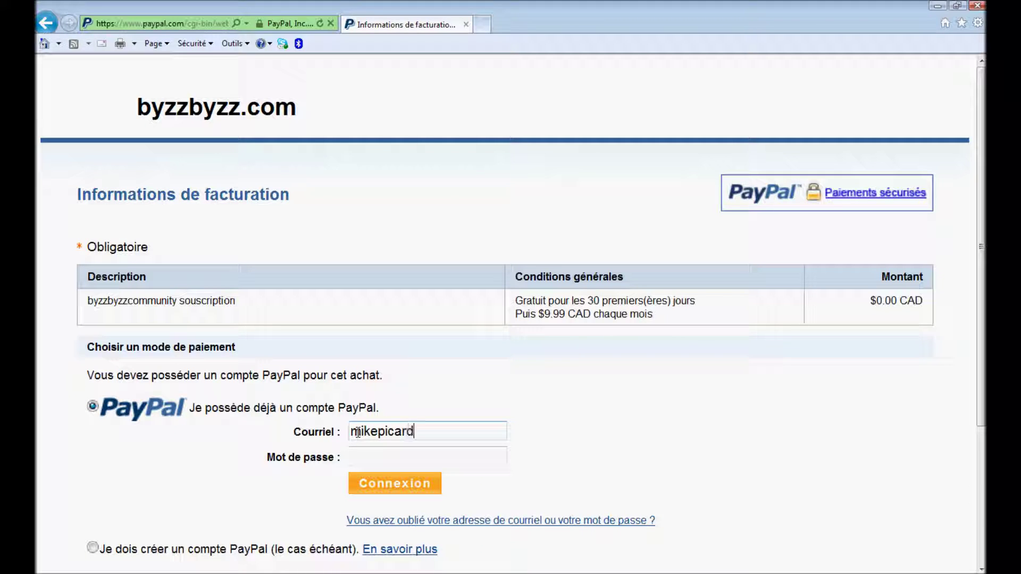
key(Tab)
text(********)
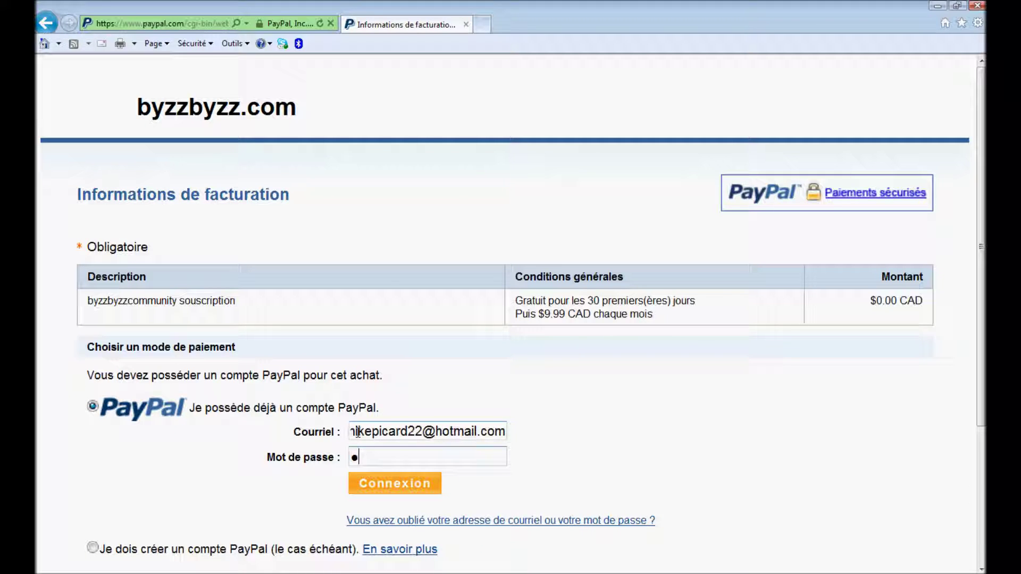
click(394, 432)
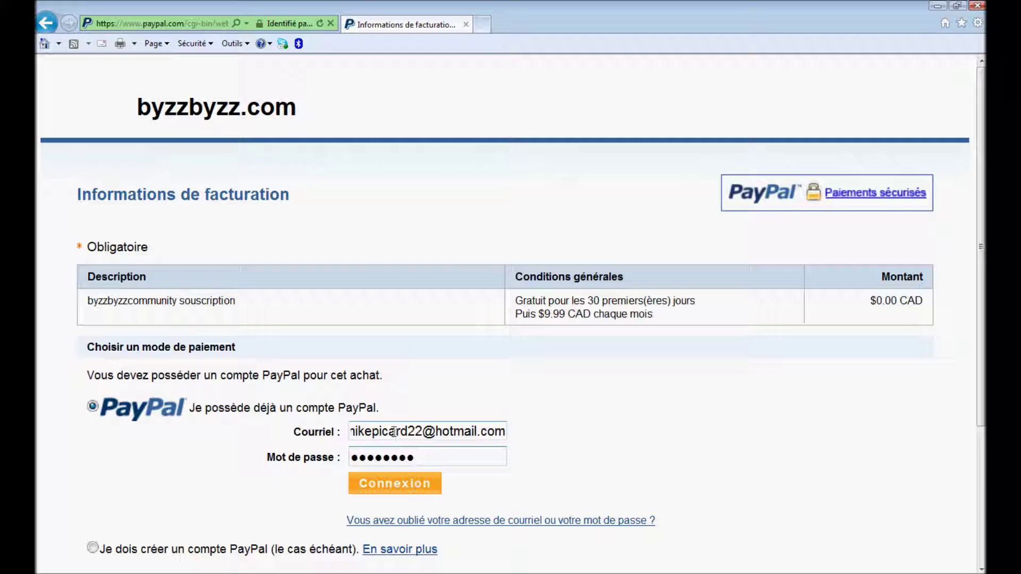
click(410, 487)
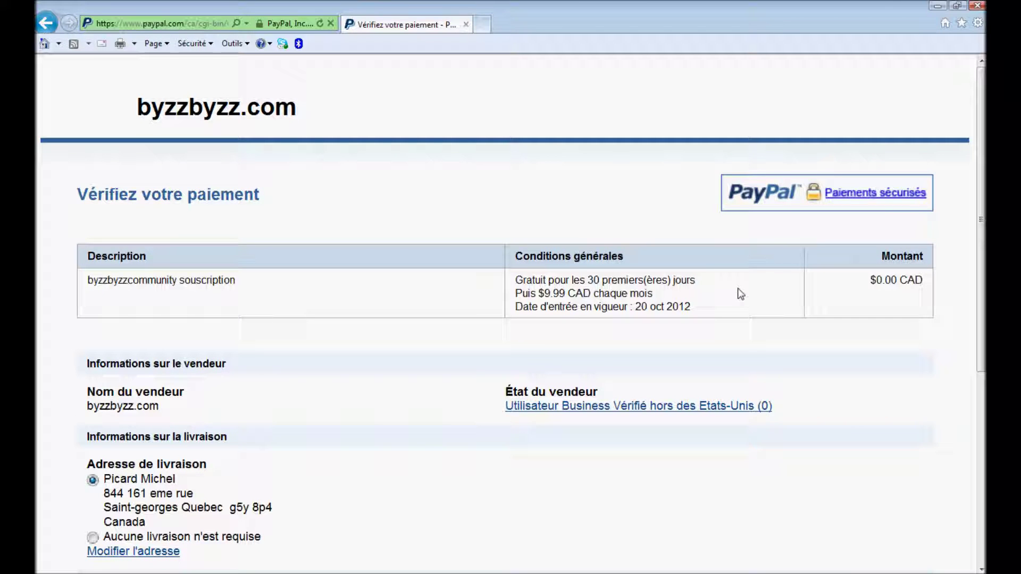
Review the 30-day free trial and start-date terms, then accept the $0.00 CAD subscription.
drag(701, 307, 522, 309)
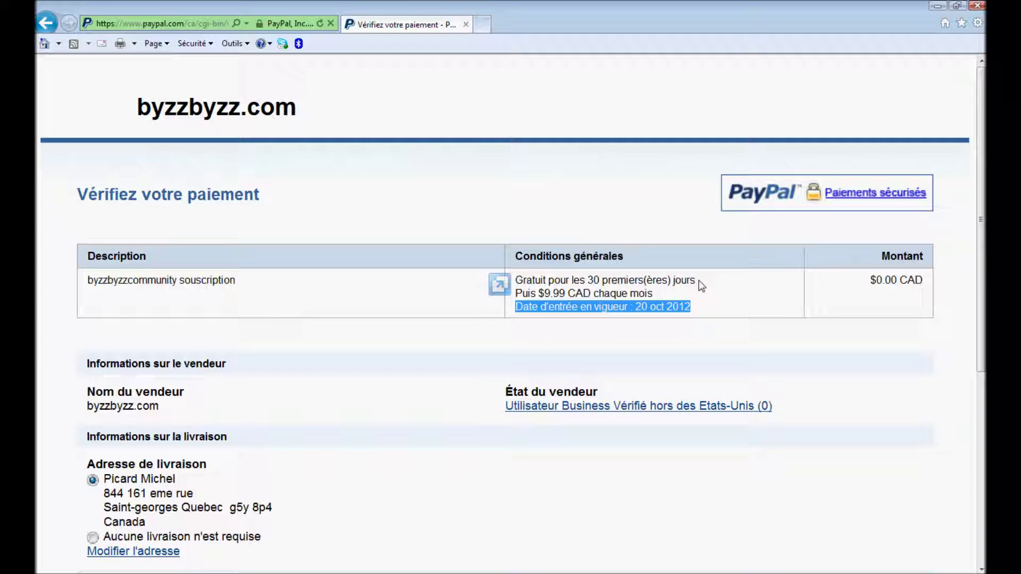
drag(697, 280, 521, 278)
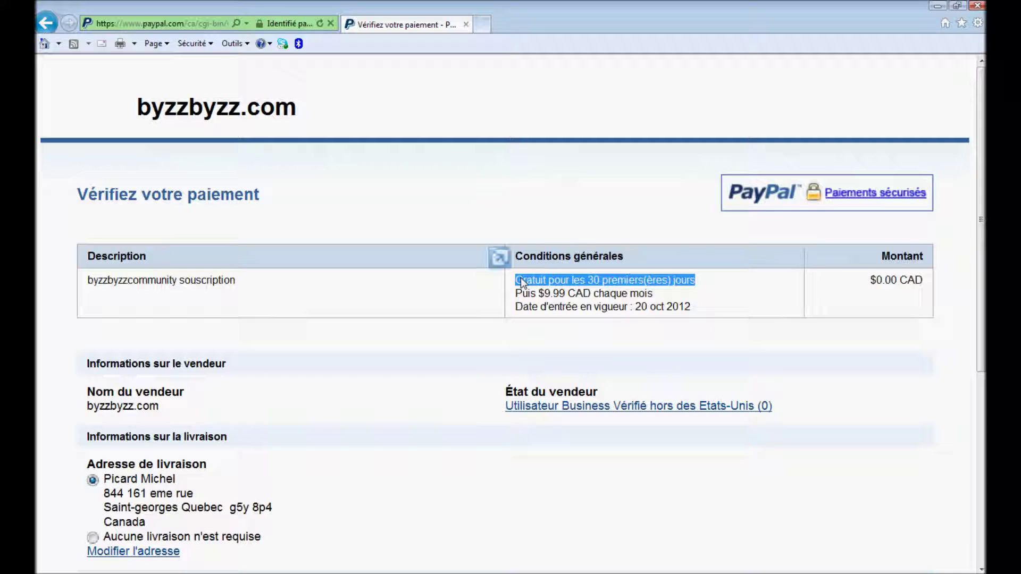
click(669, 294)
drag(668, 294, 514, 294)
drag(979, 266, 979, 422)
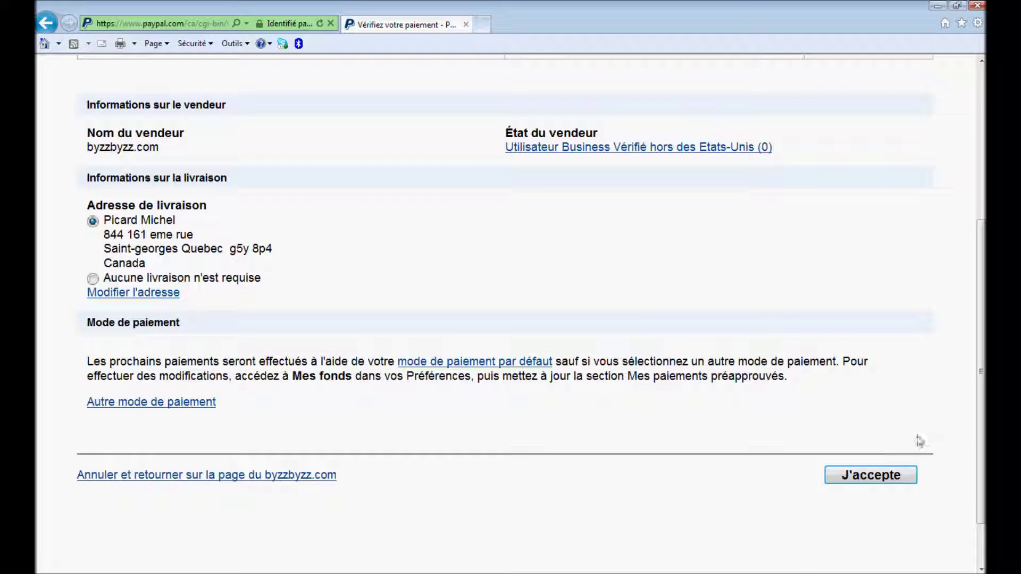
click(887, 478)
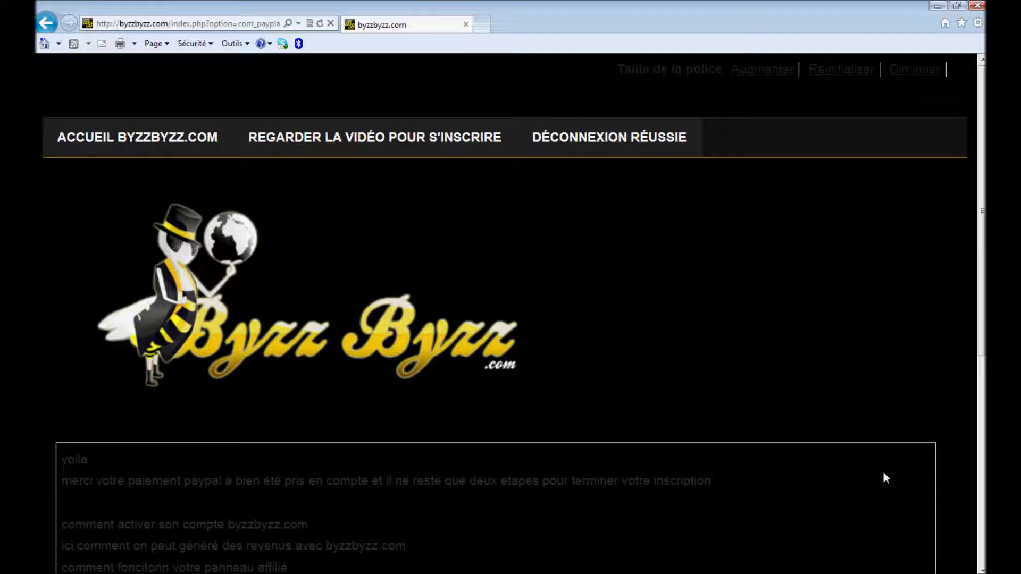
drag(982, 229, 981, 317)
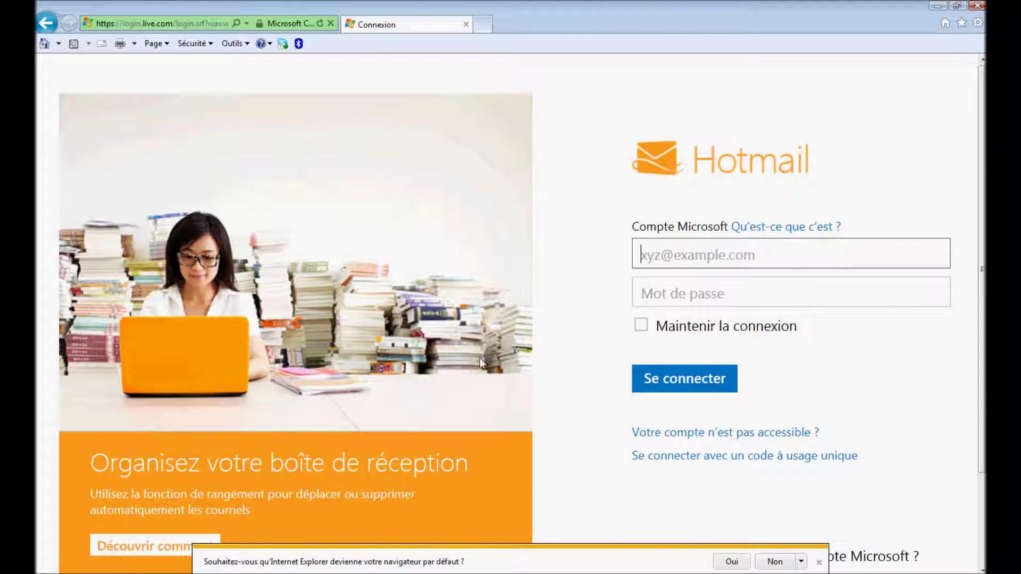
Dismiss the default-browser bar and sign in to Hotmail with the account e-mail and password.
click(819, 562)
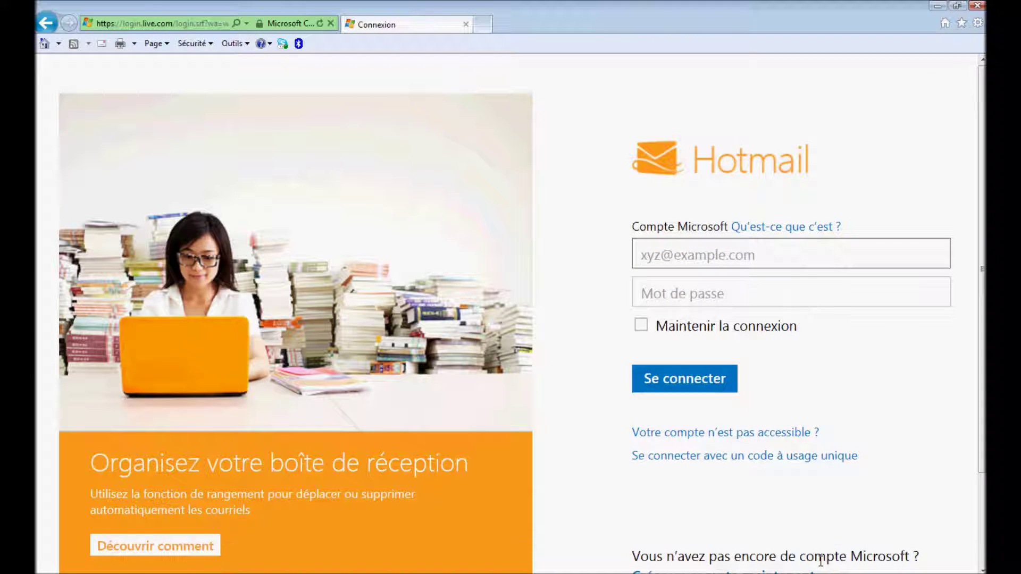
click(645, 254)
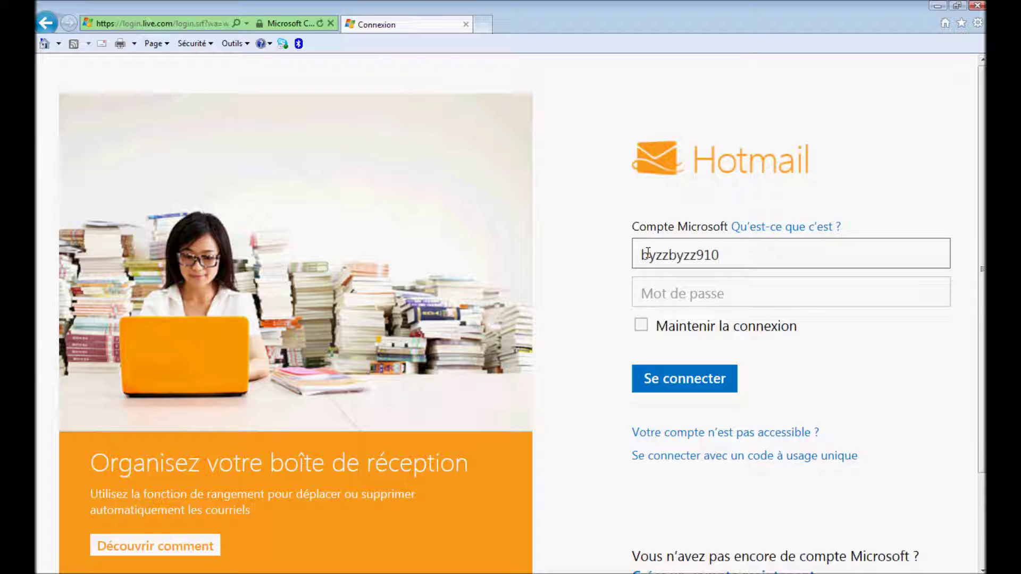
key(Tab)
text(••••••••••)
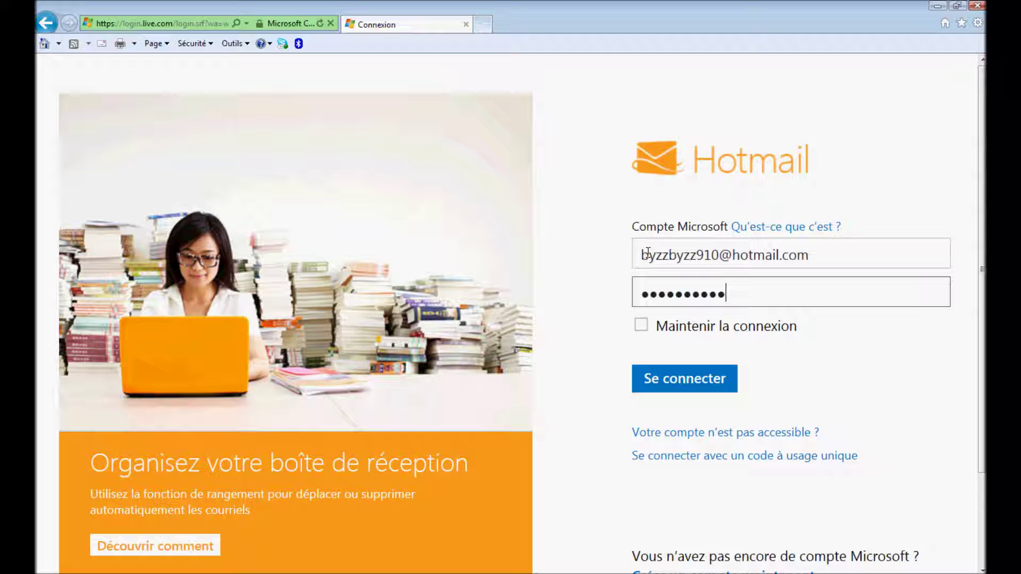
text(•)
click(679, 372)
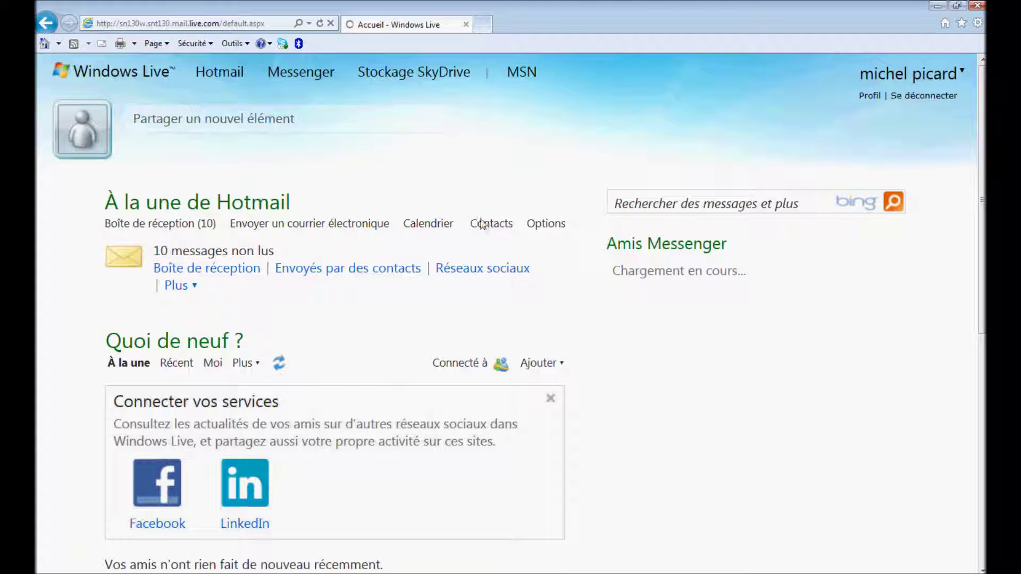
Open Hotmail's Courrier indésirable (3) folder holding the byzzbyzz.com messages.
mouse_move(217, 75)
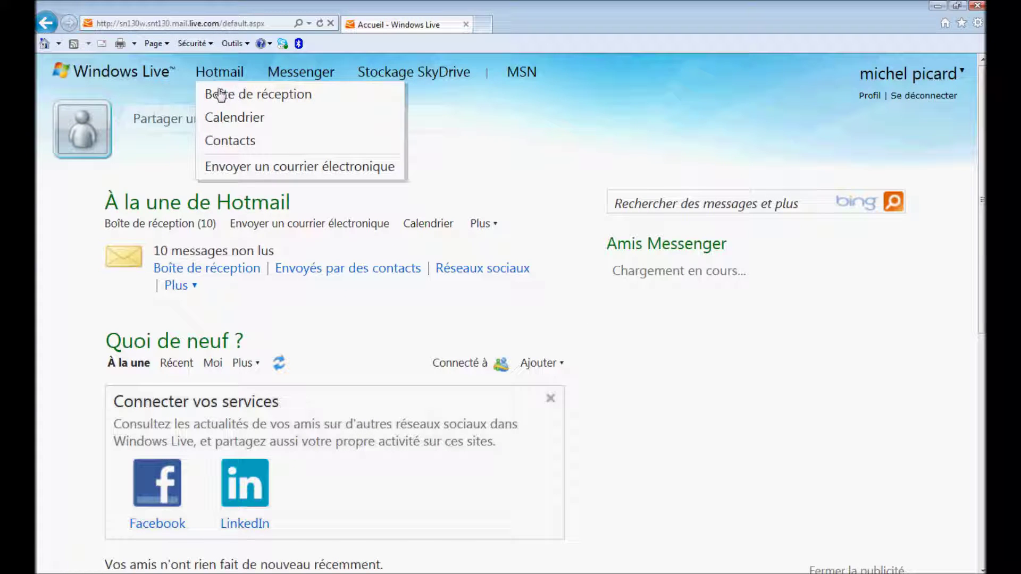
click(221, 94)
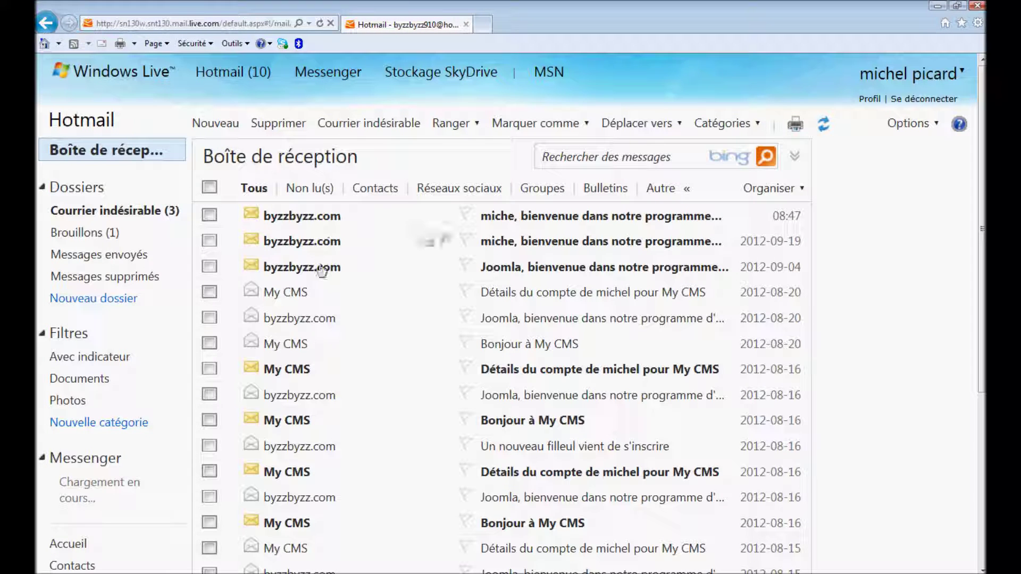
click(137, 210)
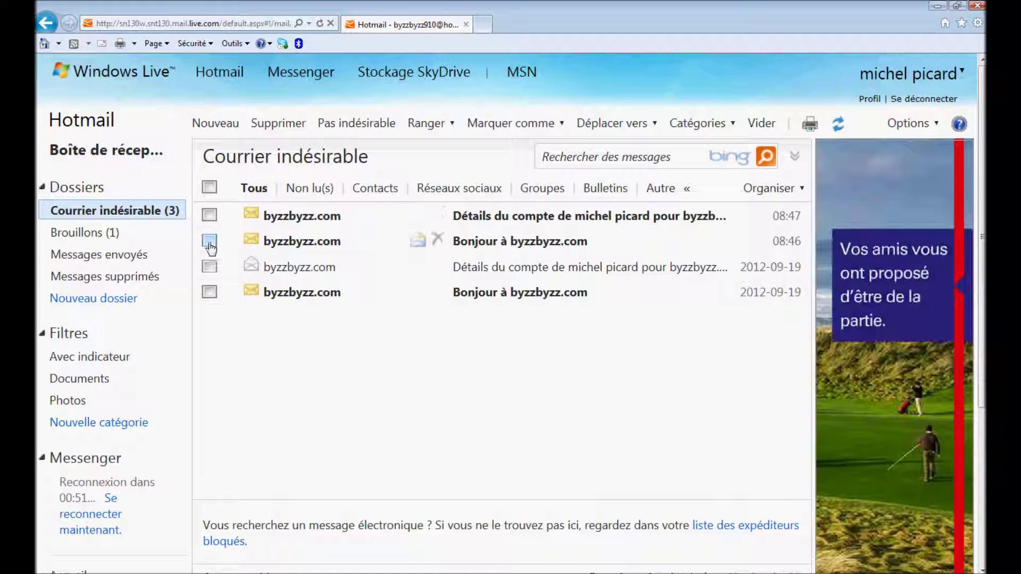
Mark the Bonjour à byzzbyzz.com and account details messages as not junk, then view the inbox.
click(209, 241)
click(209, 216)
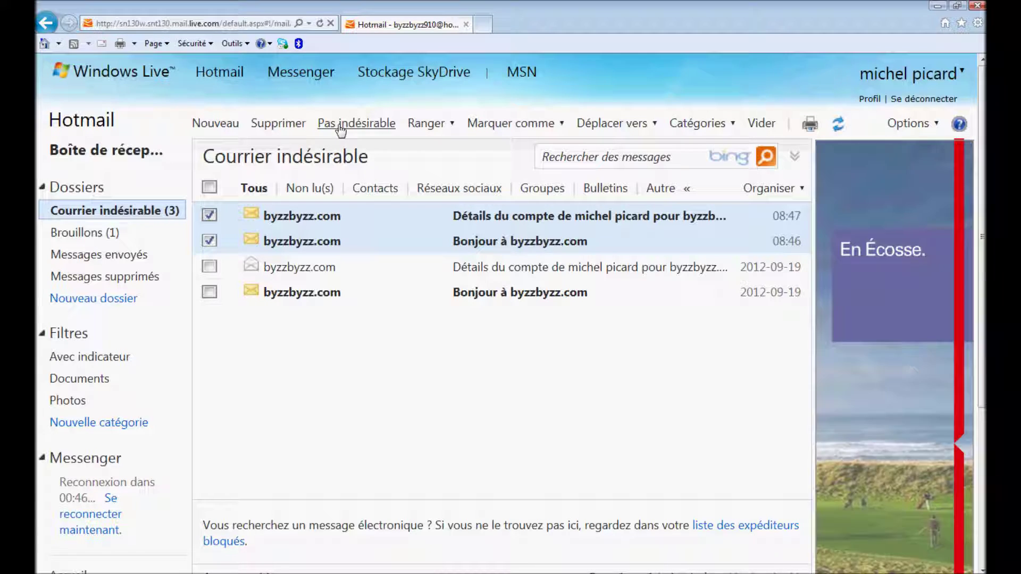
click(340, 124)
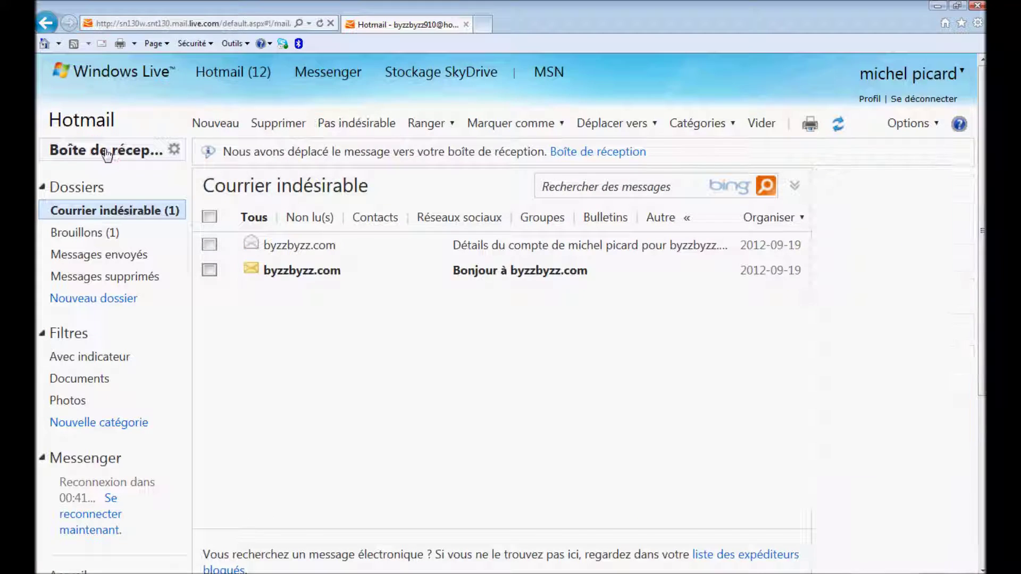
click(113, 153)
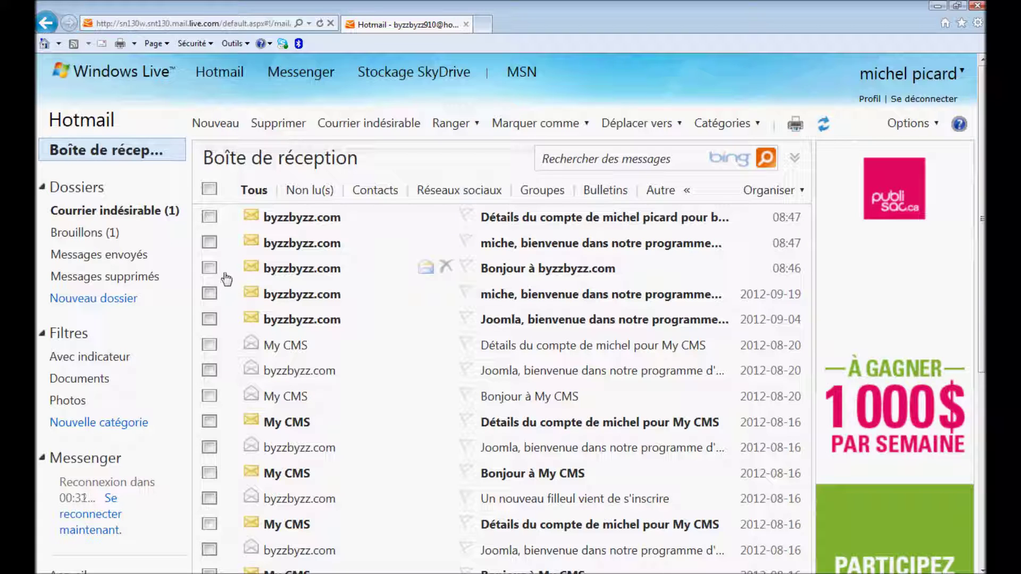
Read the Bonjour à byzzbyzz.com e-mail and the affiliate programme welcome e-mail, returning to the inbox after each.
click(280, 274)
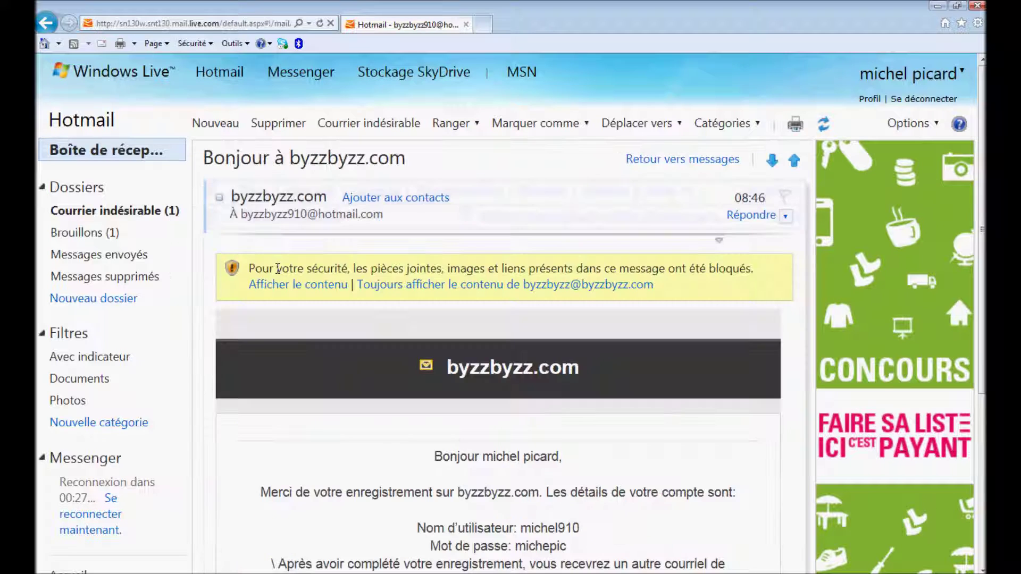
scroll(280, 275, down, 1)
scroll(279, 274, down, 2)
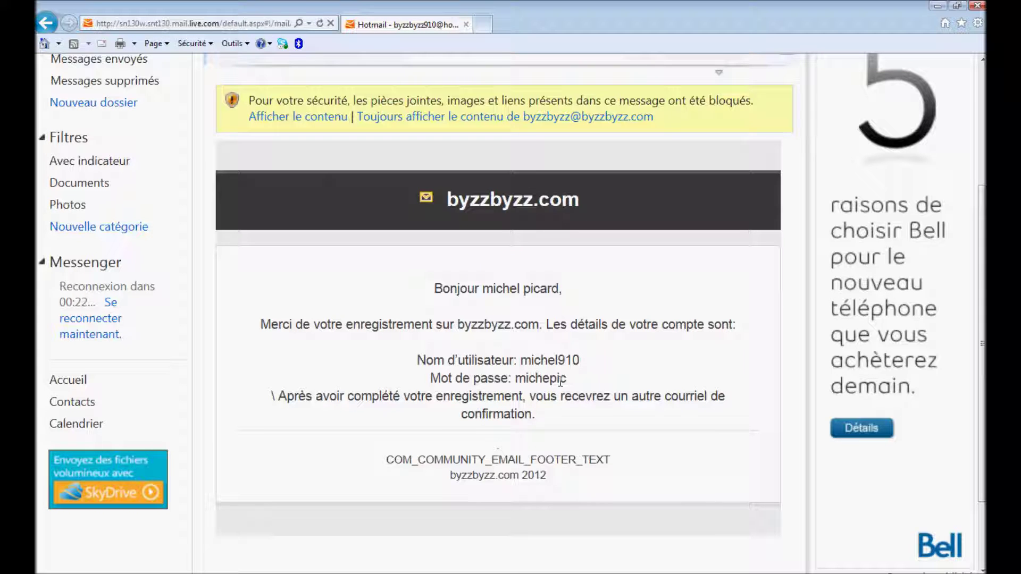
scroll(435, 379, up, 3)
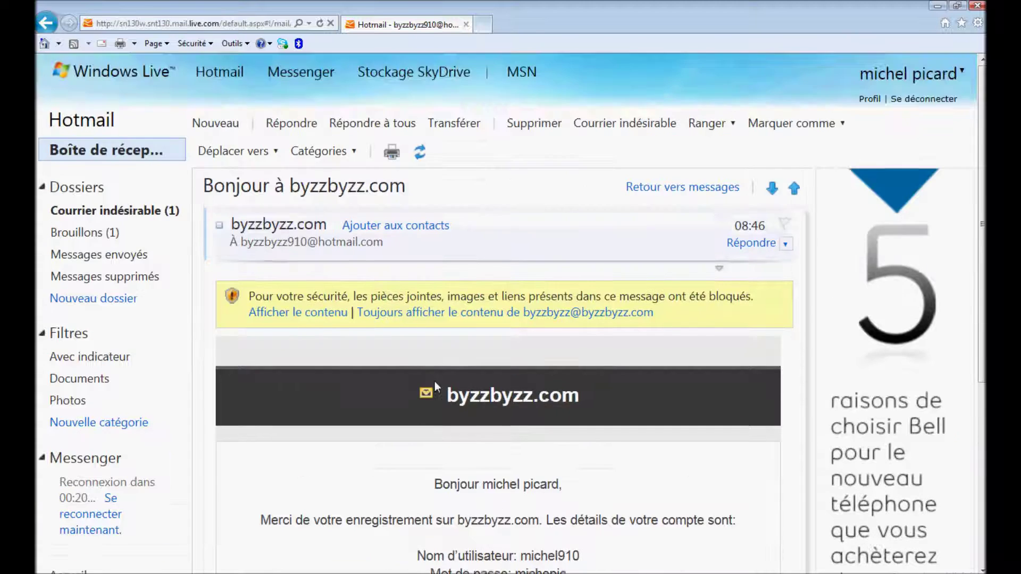
click(125, 151)
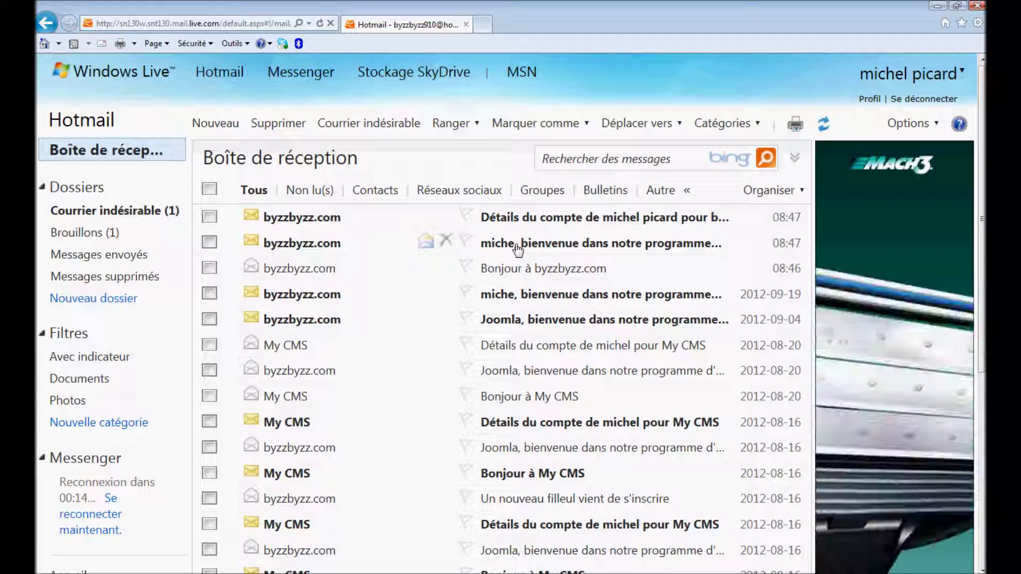
click(493, 243)
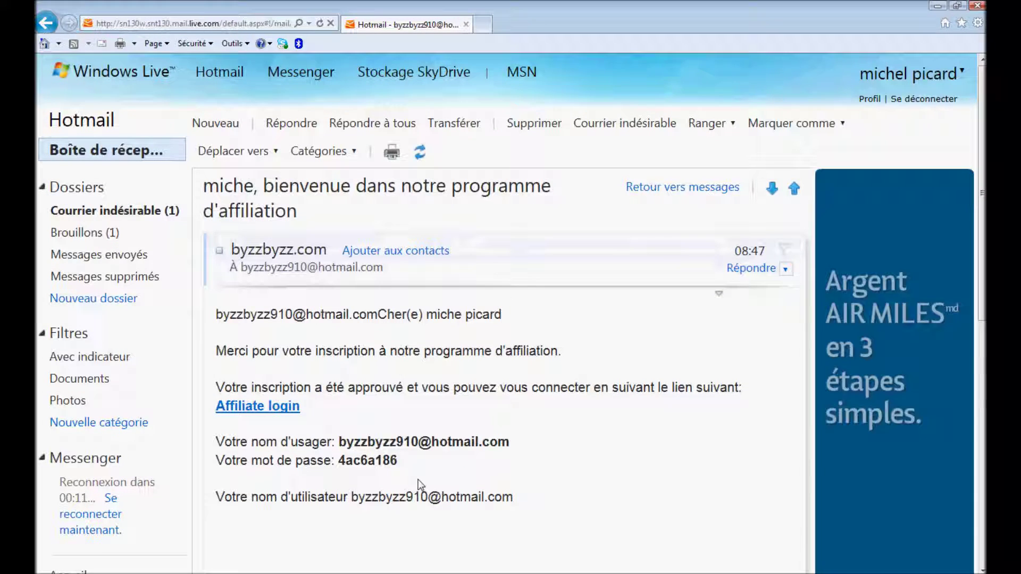
click(127, 151)
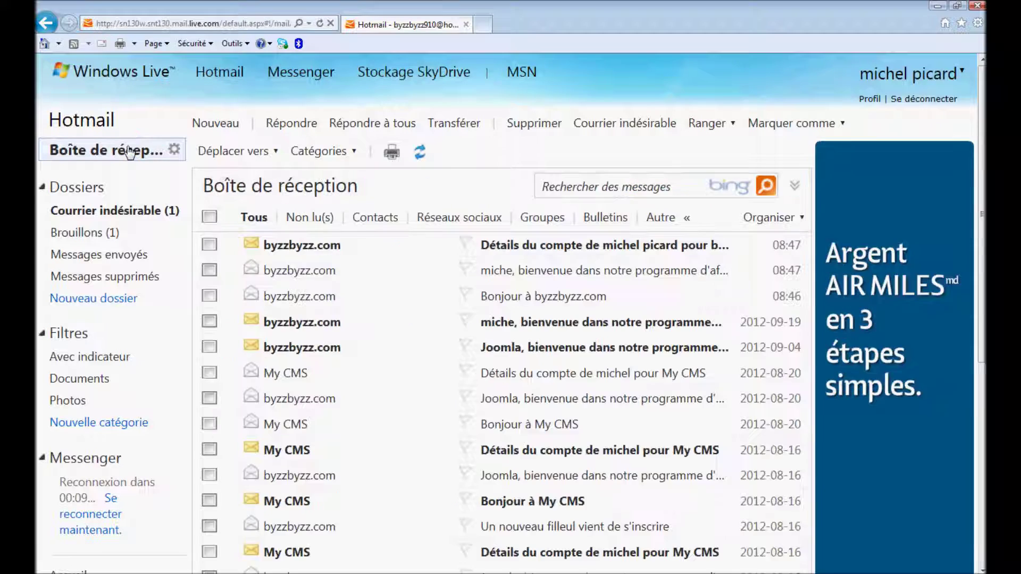
Select the activation link in the byzzbyzz.com account details e-mail and open a new browser tab.
click(510, 217)
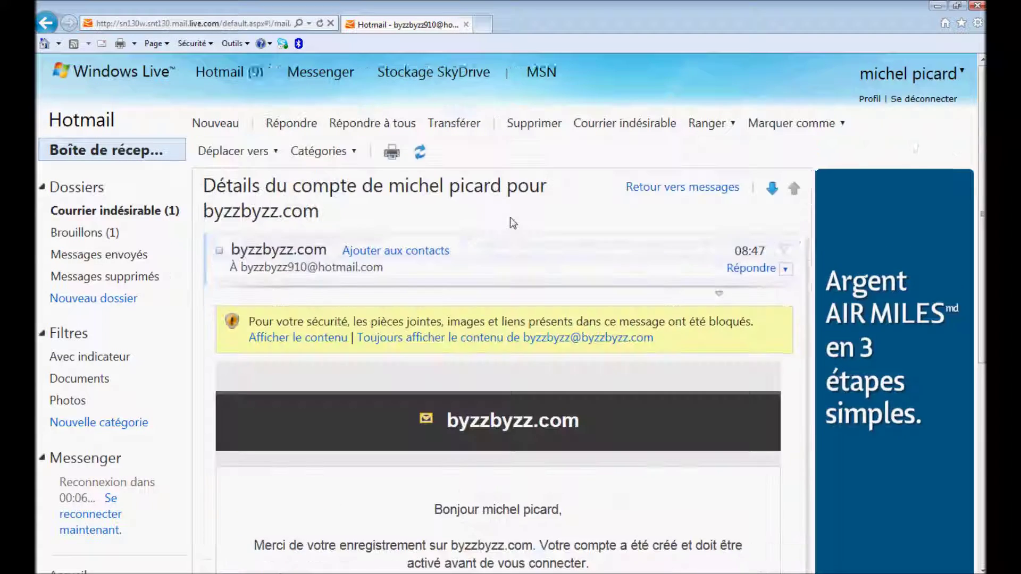
scroll(511, 221, down, 1)
scroll(511, 224, down, 5)
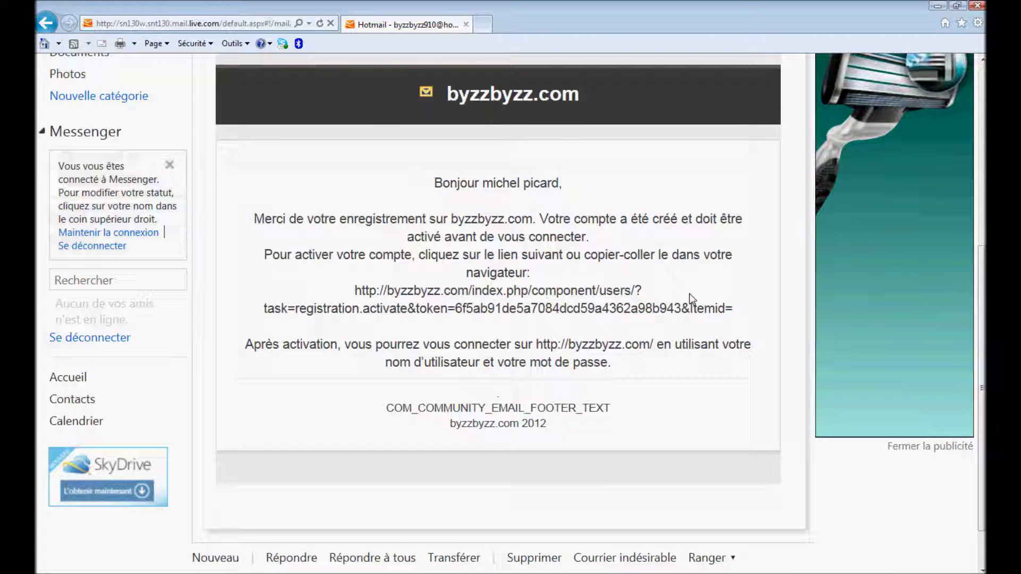
drag(733, 309, 352, 290)
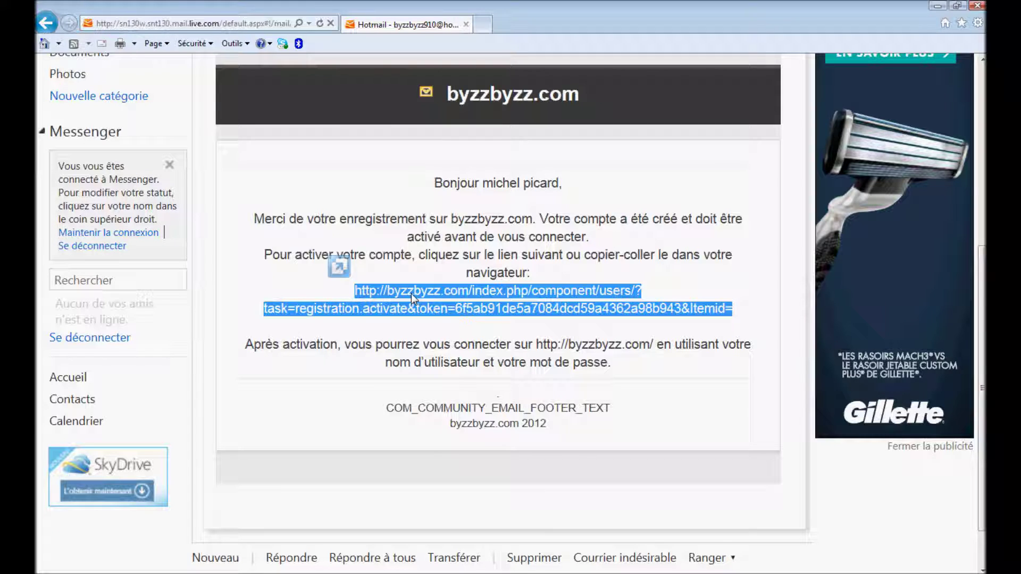
click(410, 294)
drag(730, 308, 655, 305)
drag(428, 292, 359, 292)
click(483, 23)
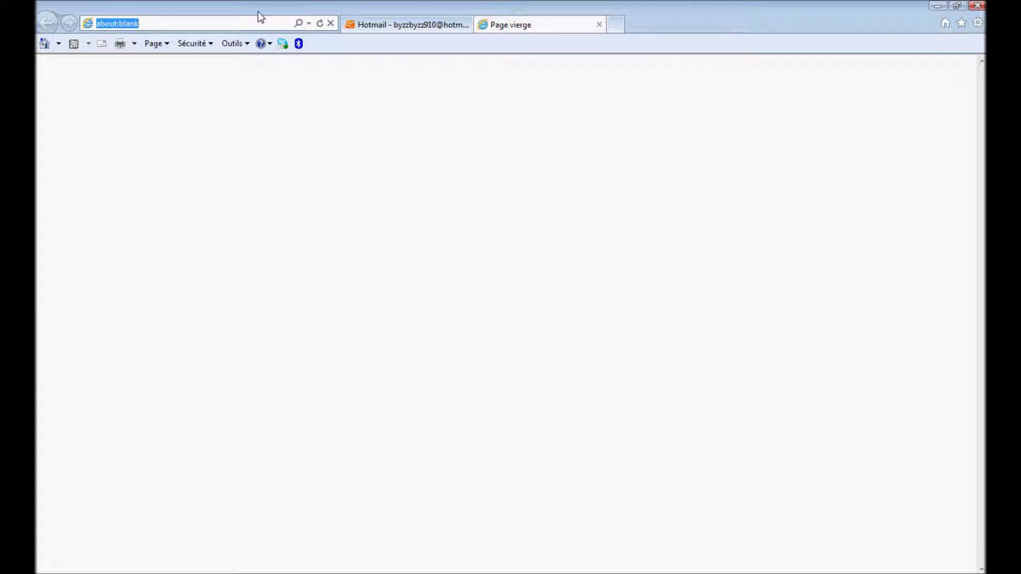
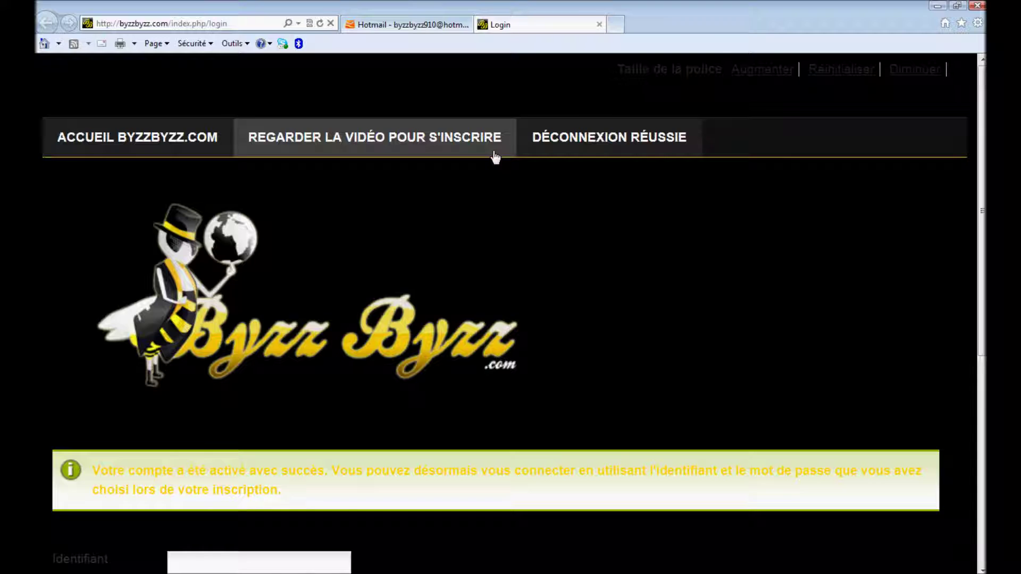
Select the account activation text in the details e-mail, then clear the selection.
drag(290, 483, 102, 472)
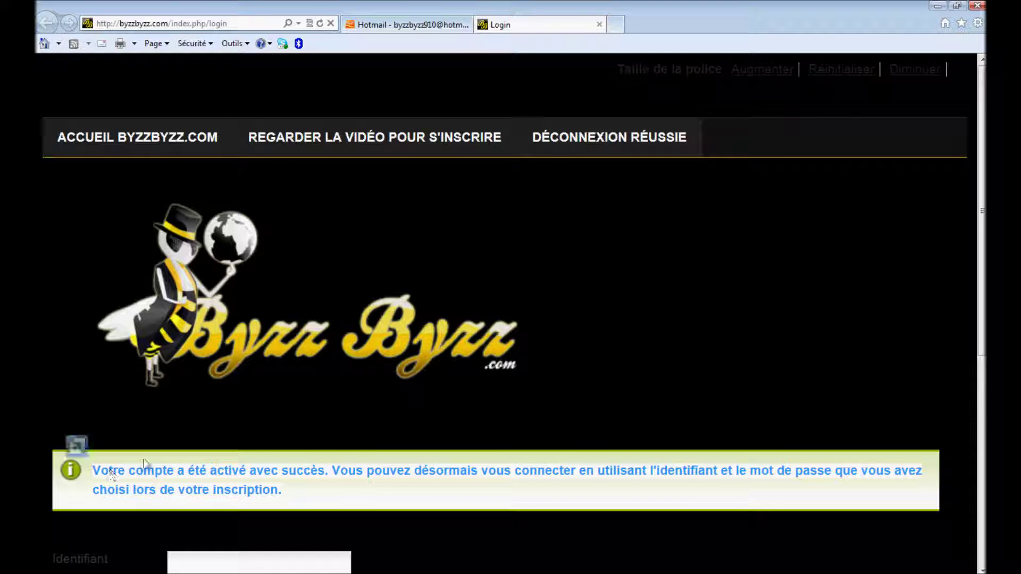
drag(979, 223, 977, 316)
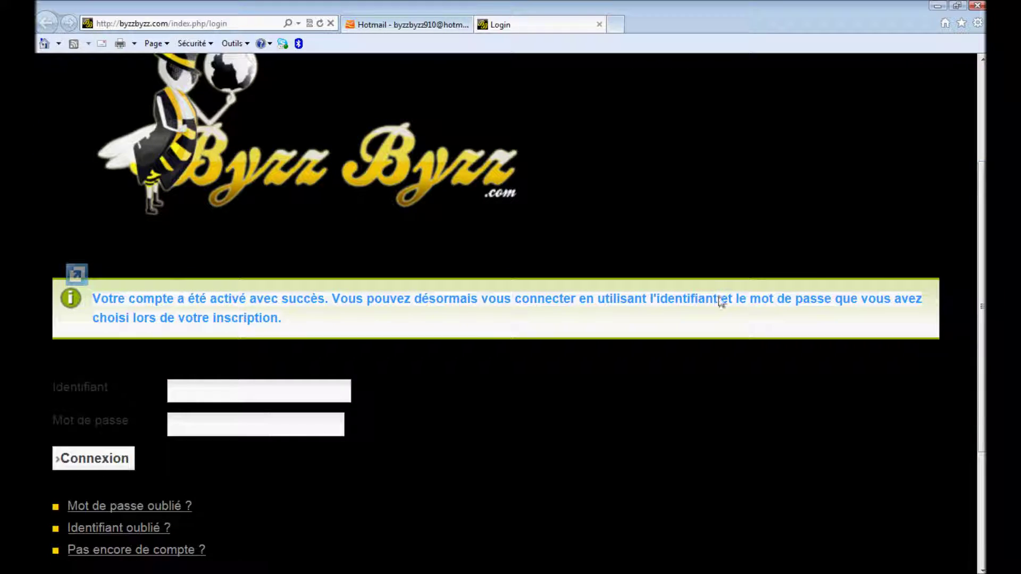
click(378, 318)
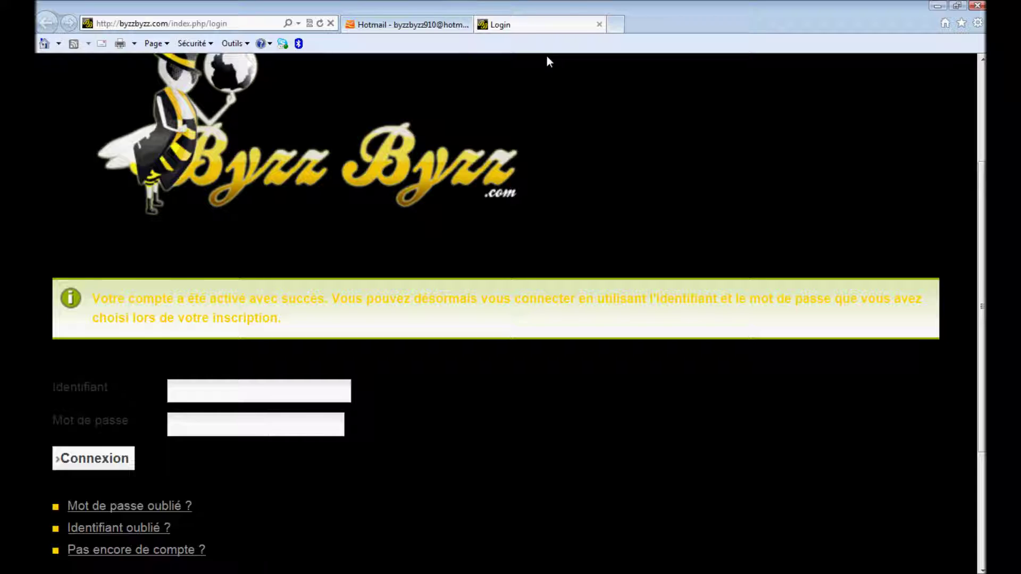
Close the ByzzByzz login tab and open the affiliation programme welcome e-mail from the inbox.
click(600, 25)
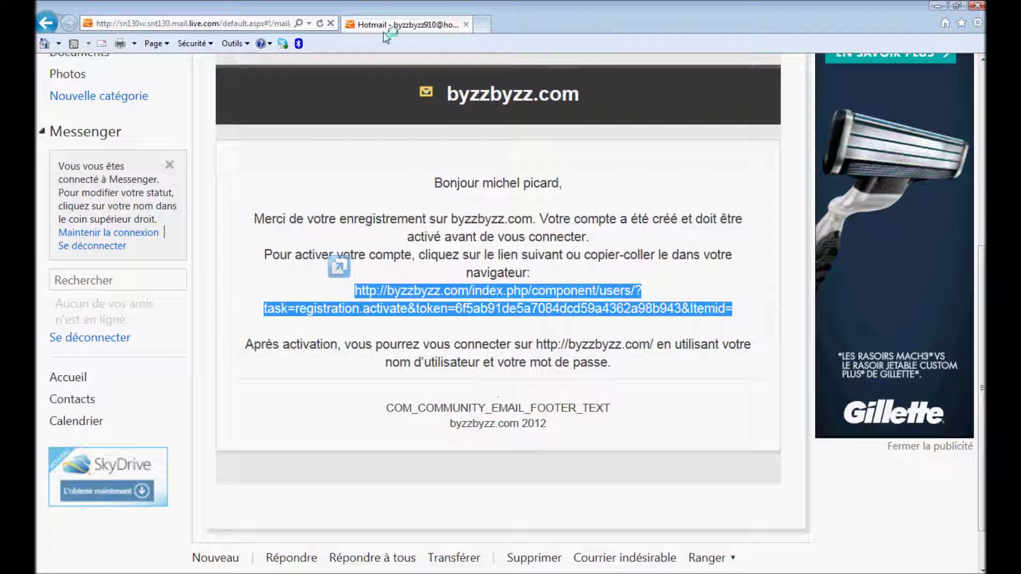
drag(976, 308, 981, 176)
click(105, 69)
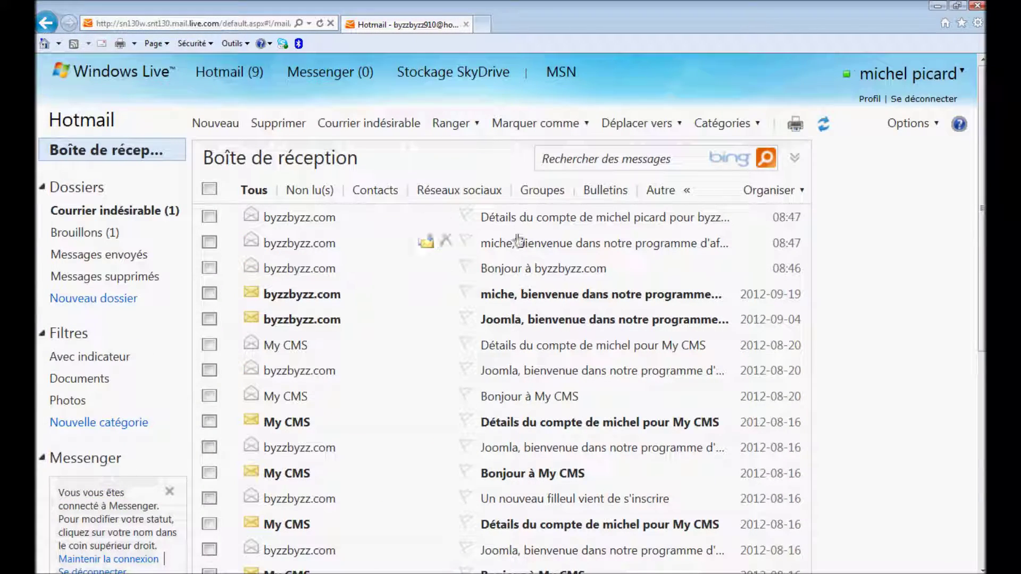
click(517, 246)
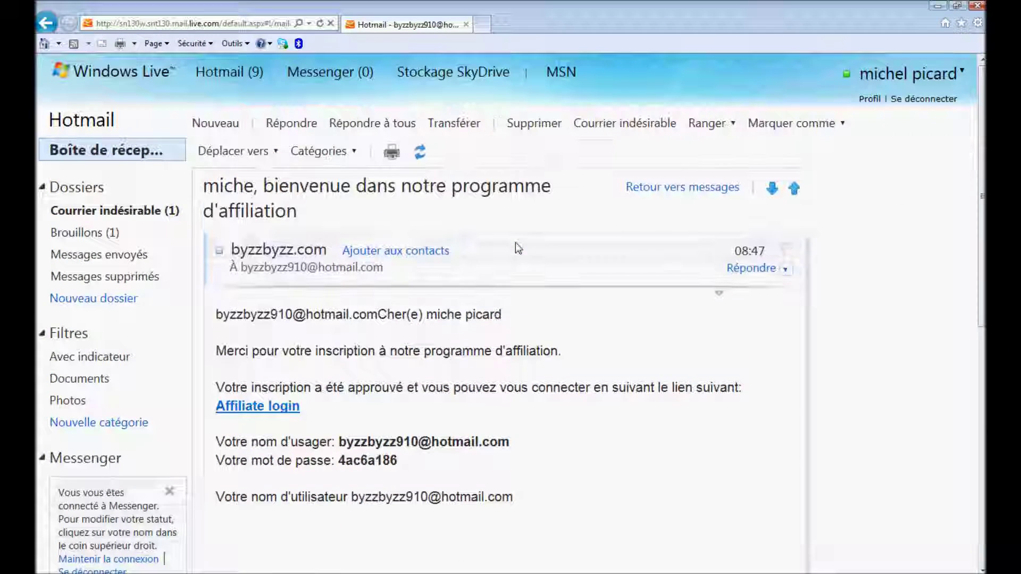
Select the username and password in the welcome e-mail, then open the Affiliate login link.
triple_click(506, 443)
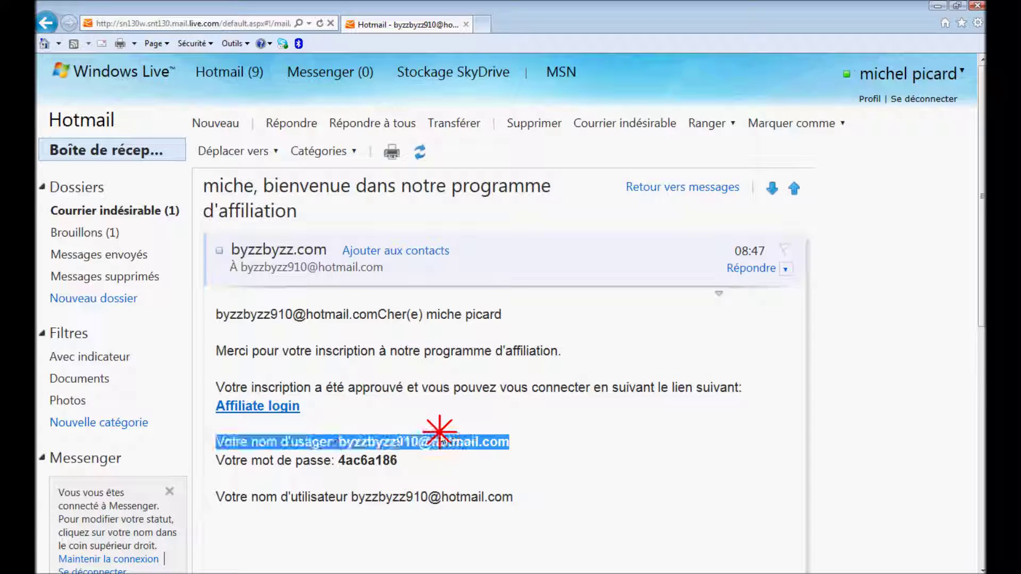
drag(370, 442, 343, 446)
drag(404, 462, 335, 462)
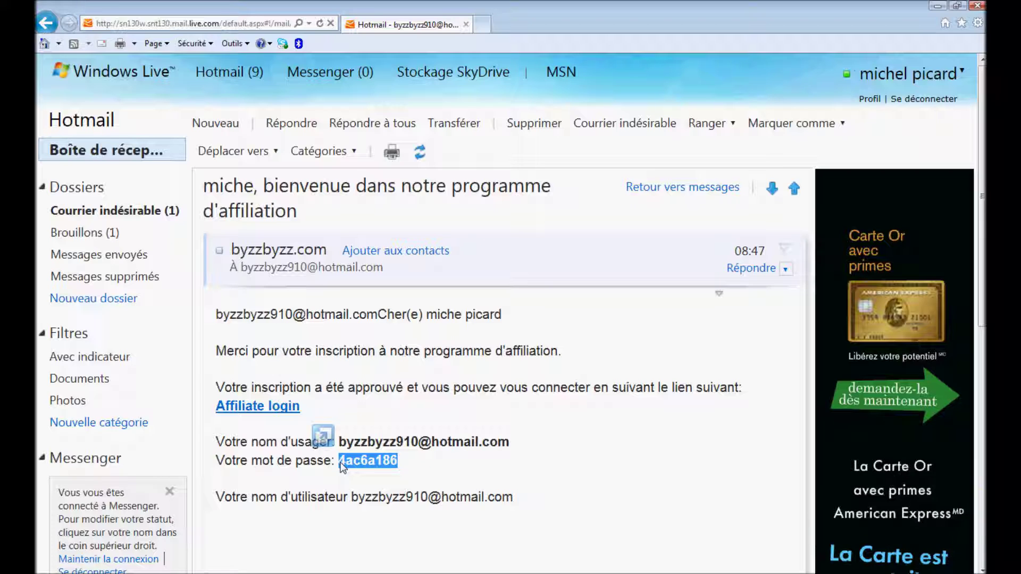
click(338, 407)
click(257, 407)
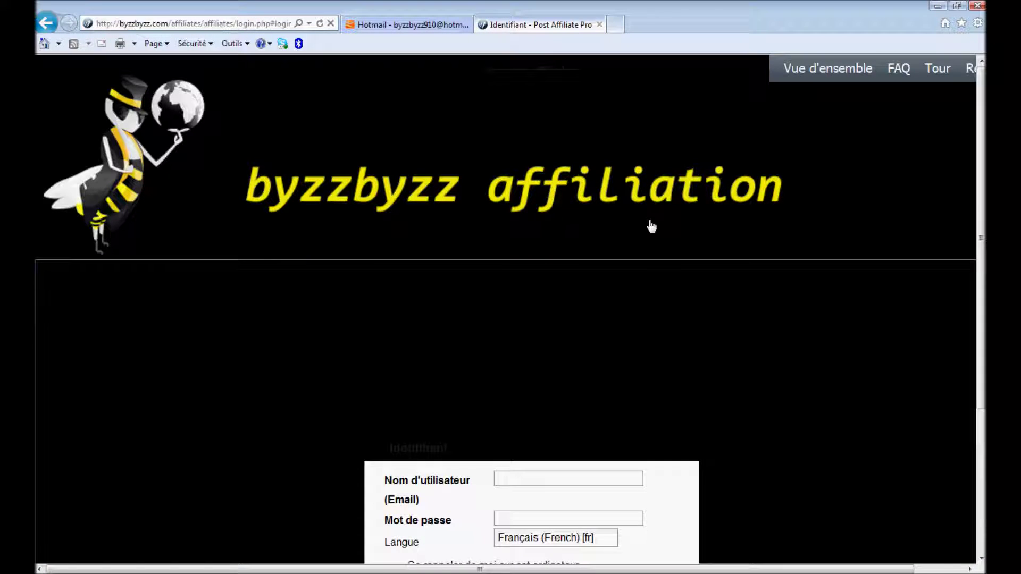
mouse_move(983, 189)
mouse_down()
mouse_move(977, 325)
mouse_move(957, 162)
mouse_move(981, 217)
mouse_move(980, 303)
mouse_move(975, 171)
mouse_up()
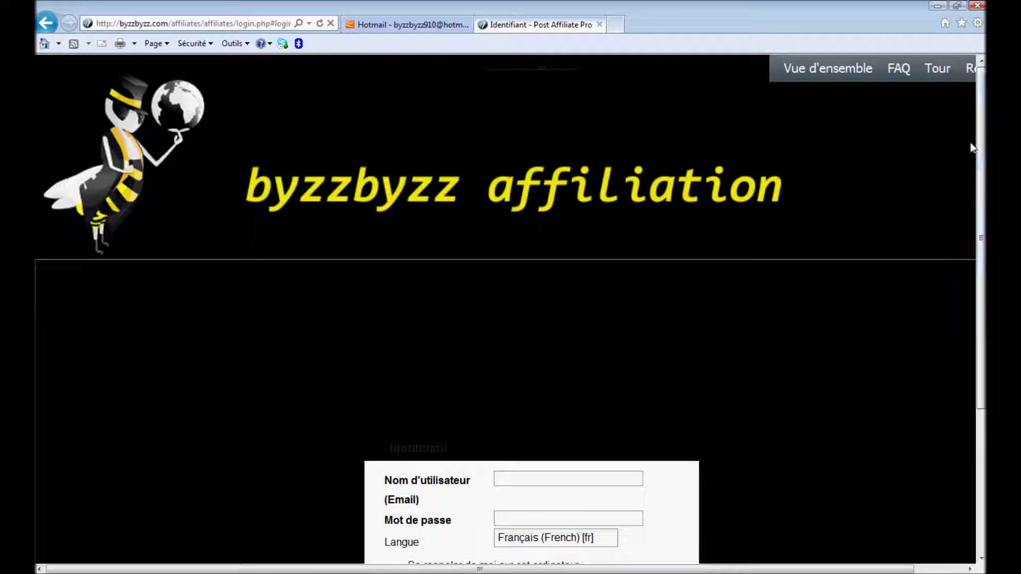
click(599, 25)
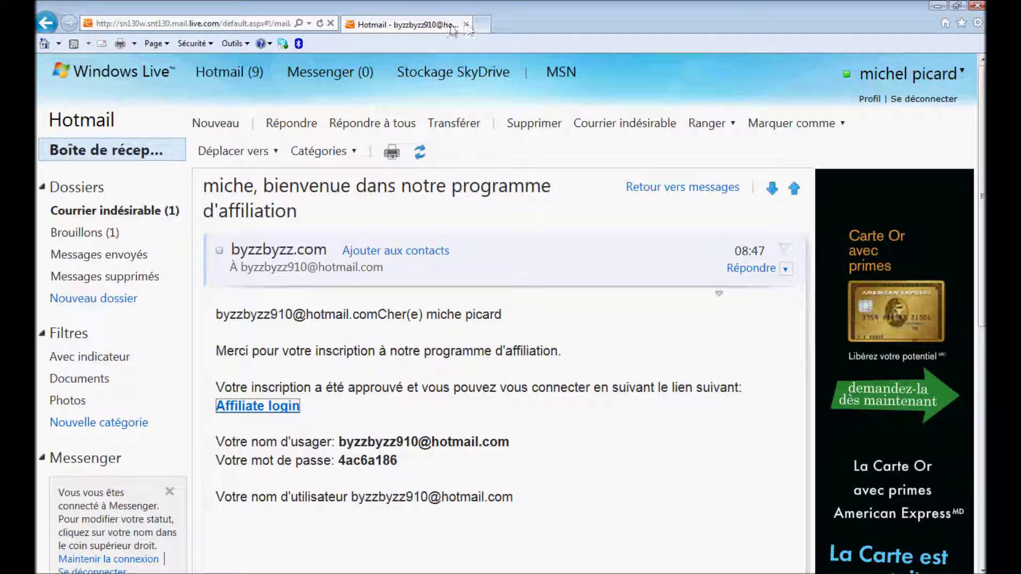
Load byzzbyzz.com in a new tab and put the cursor in the member username field.
click(482, 25)
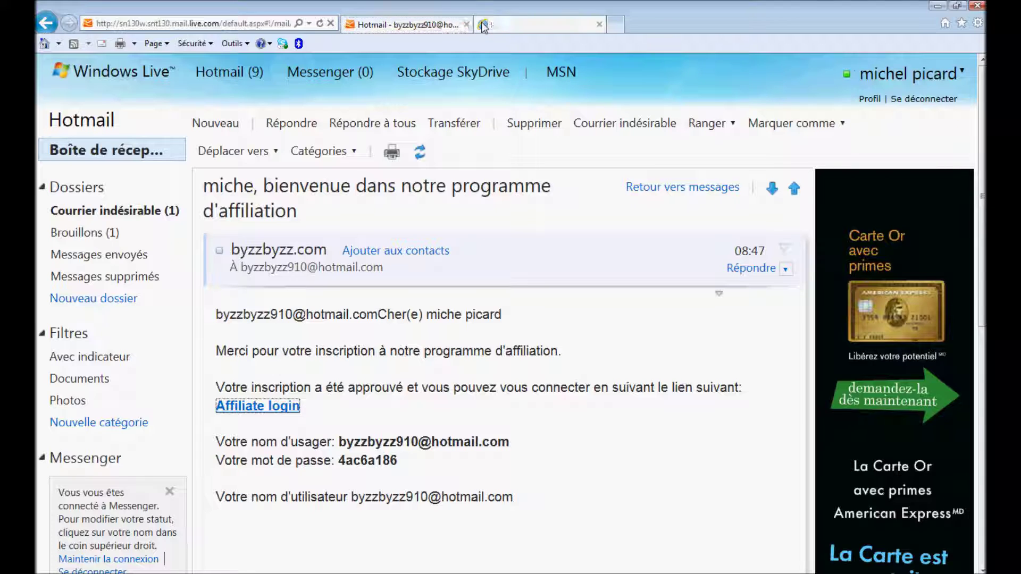
text(byzzbyzz)
key(Right)
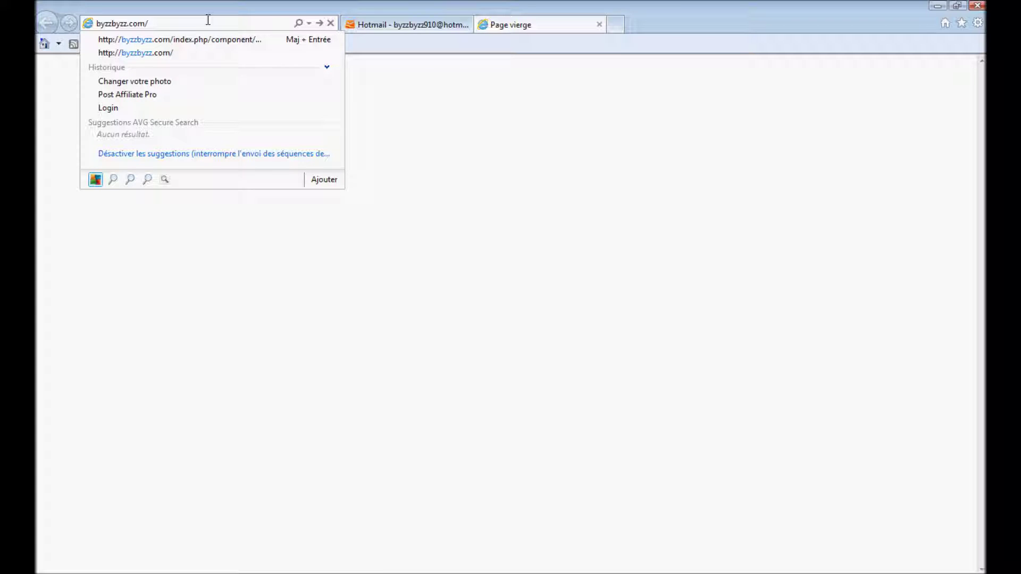
key(Return)
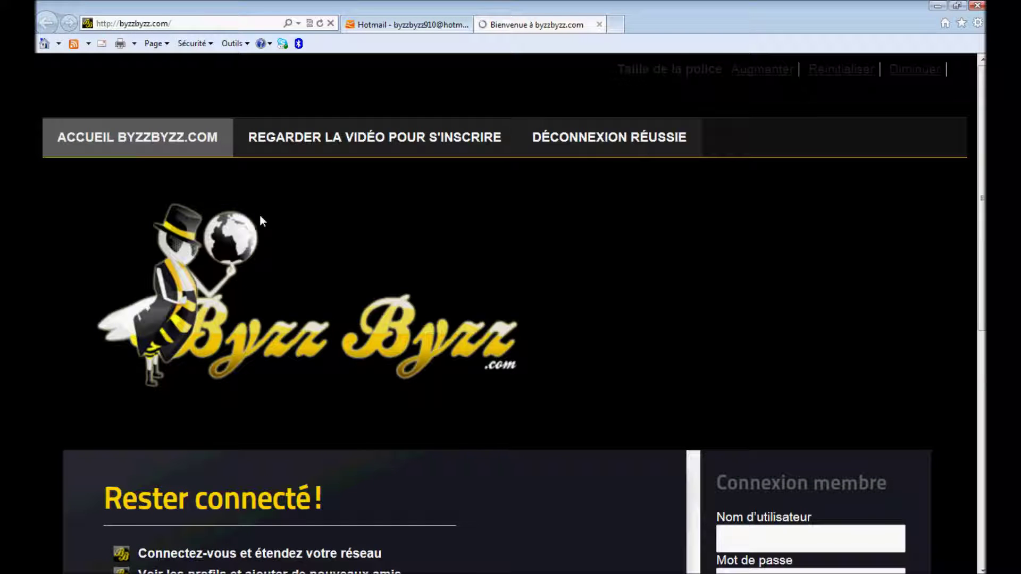
drag(980, 167, 980, 271)
click(771, 309)
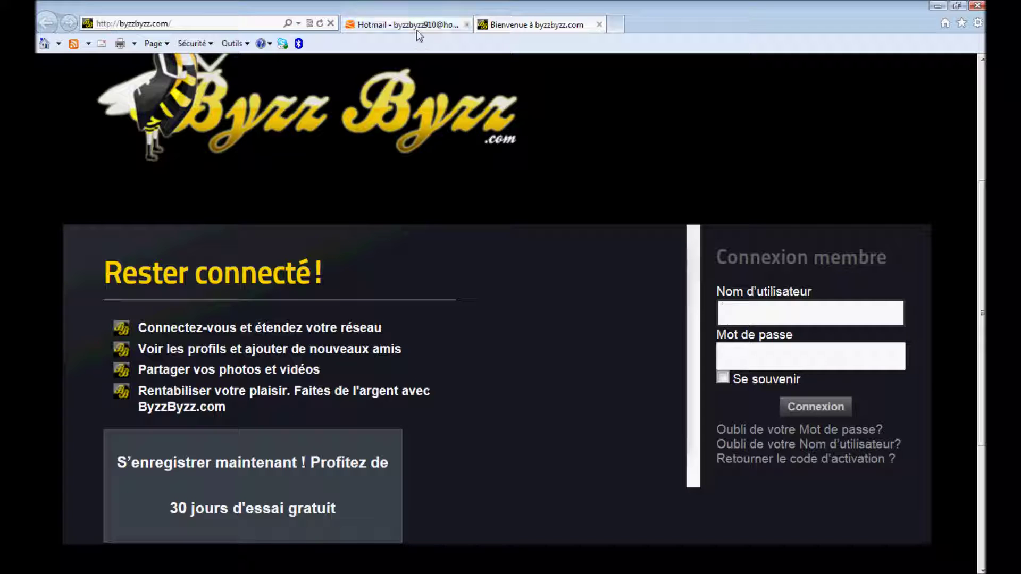
In Hotmail, reopen the Bonjour à byzzbyzz.com registration e-mail and select the username.
click(416, 28)
click(160, 154)
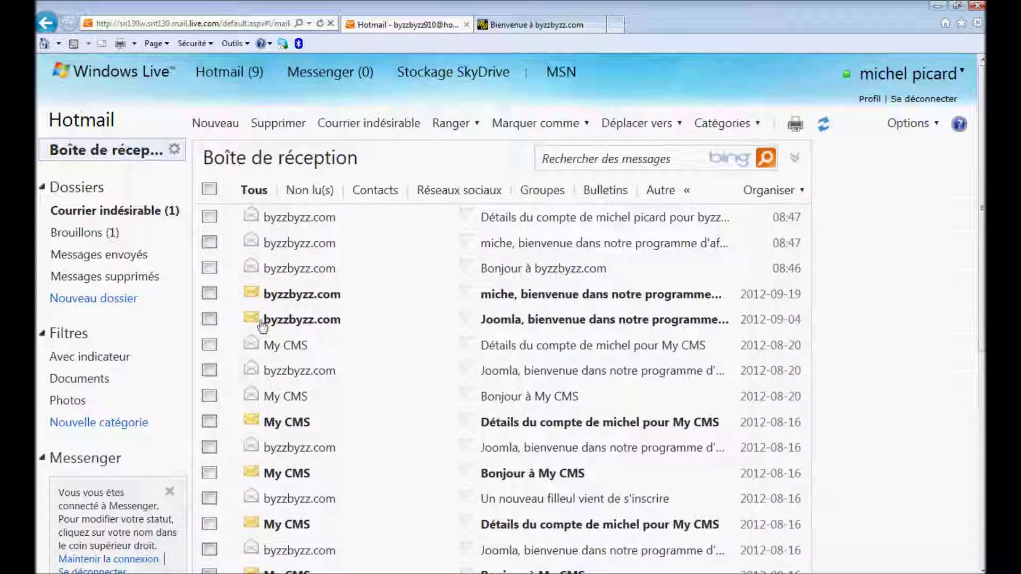
click(427, 266)
drag(980, 208, 980, 308)
drag(581, 375, 535, 375)
Sign in on the ByzzByzz.com login form with the member username and password.
click(522, 24)
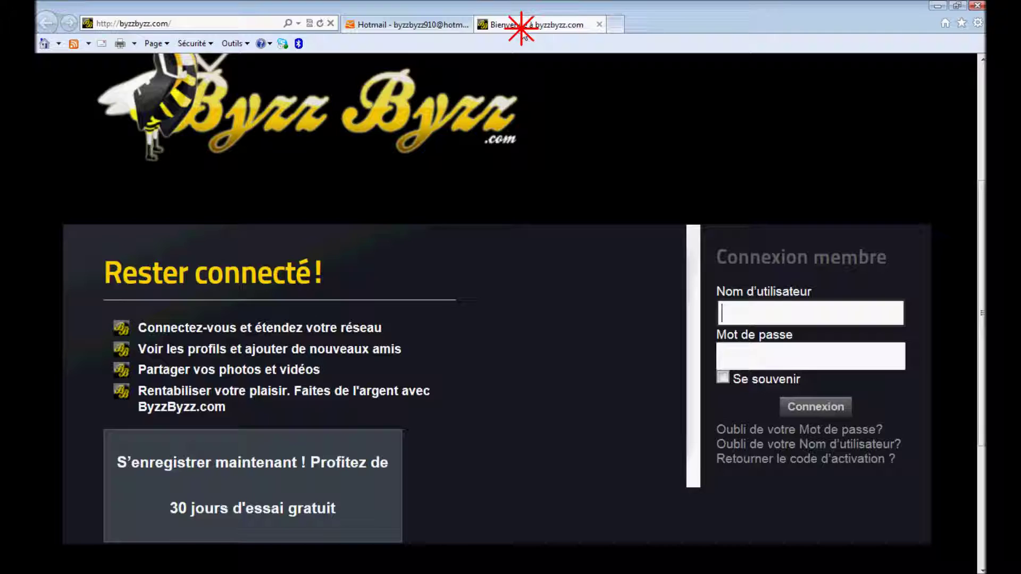
text(michel)
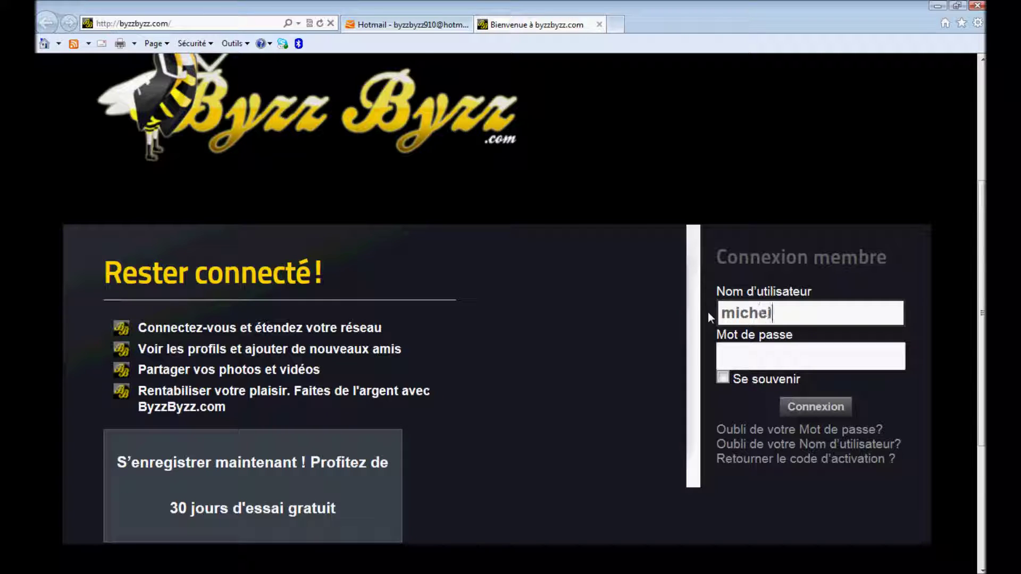
text(910)
key(Tab)
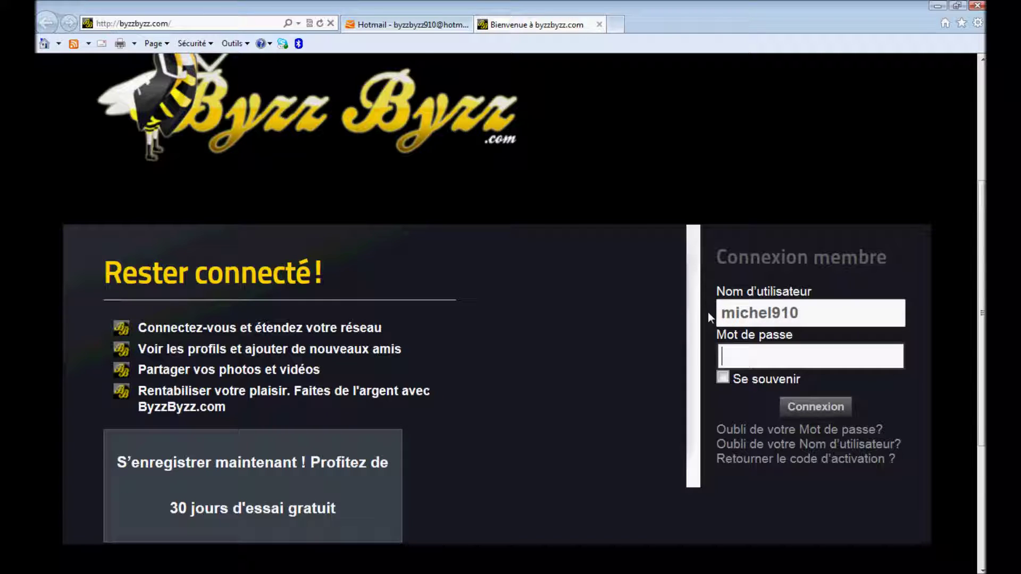
text(********)
click(808, 409)
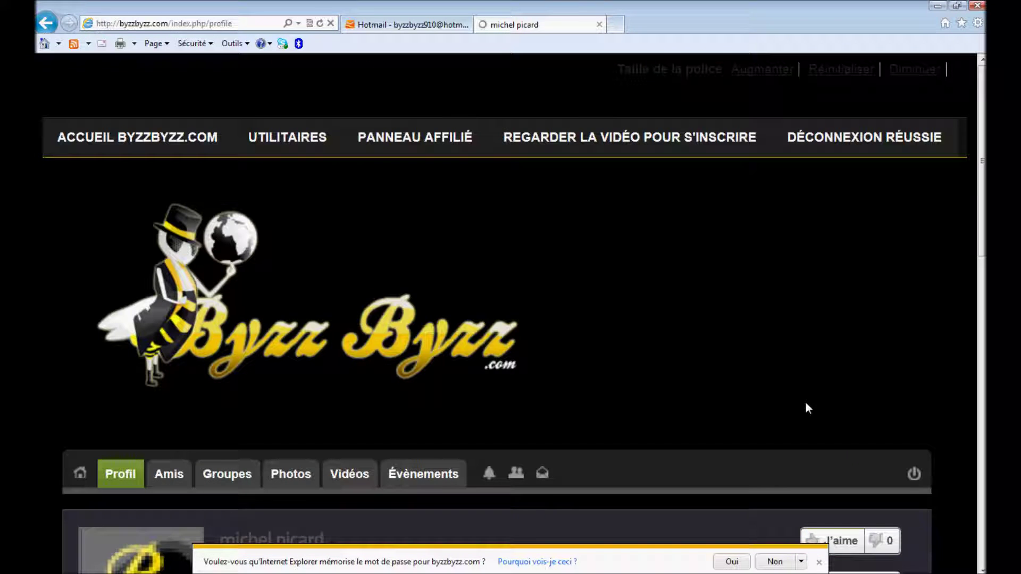
drag(980, 182, 975, 303)
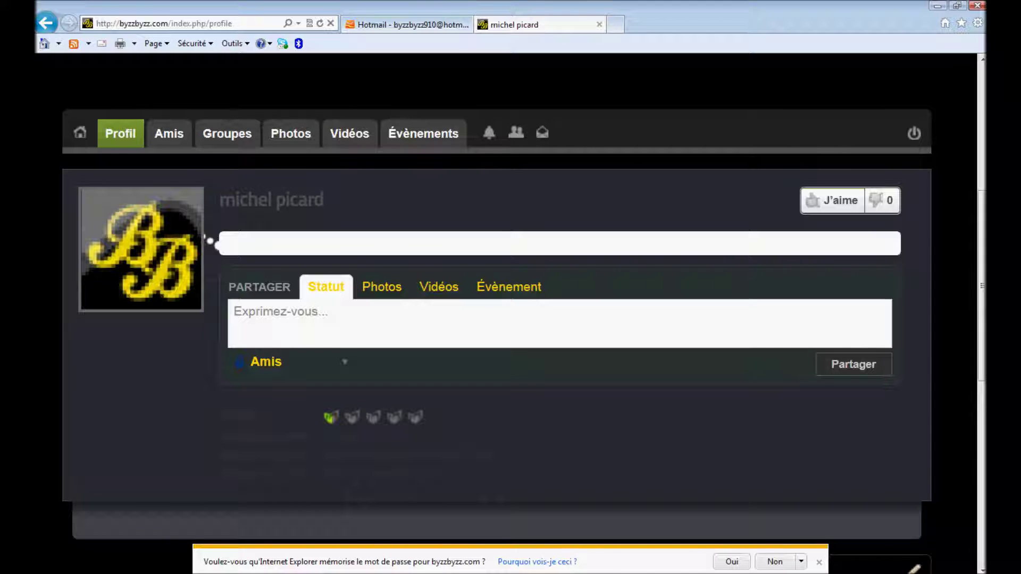
drag(981, 220, 982, 113)
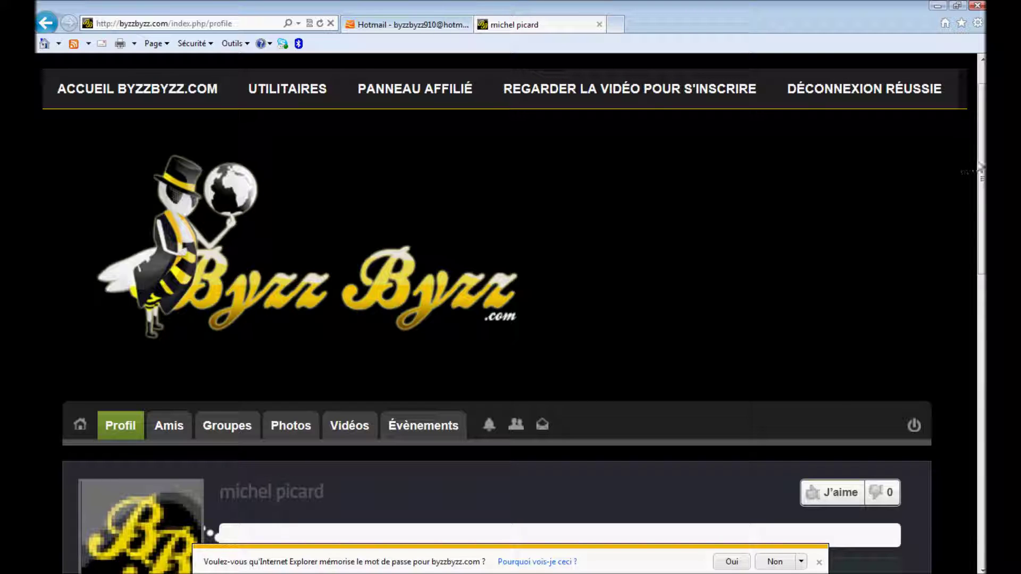
drag(980, 160, 979, 135)
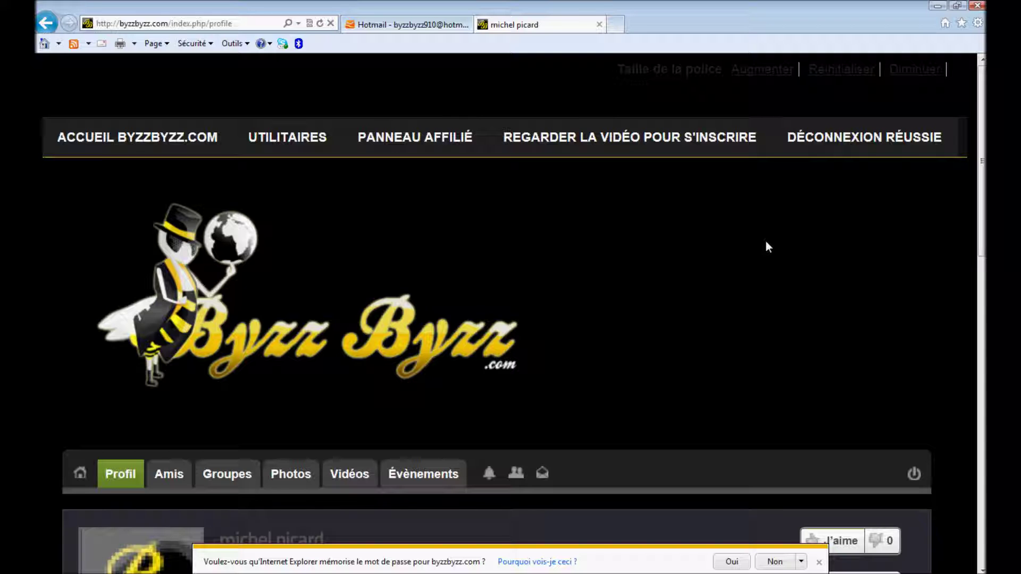
drag(979, 211, 978, 301)
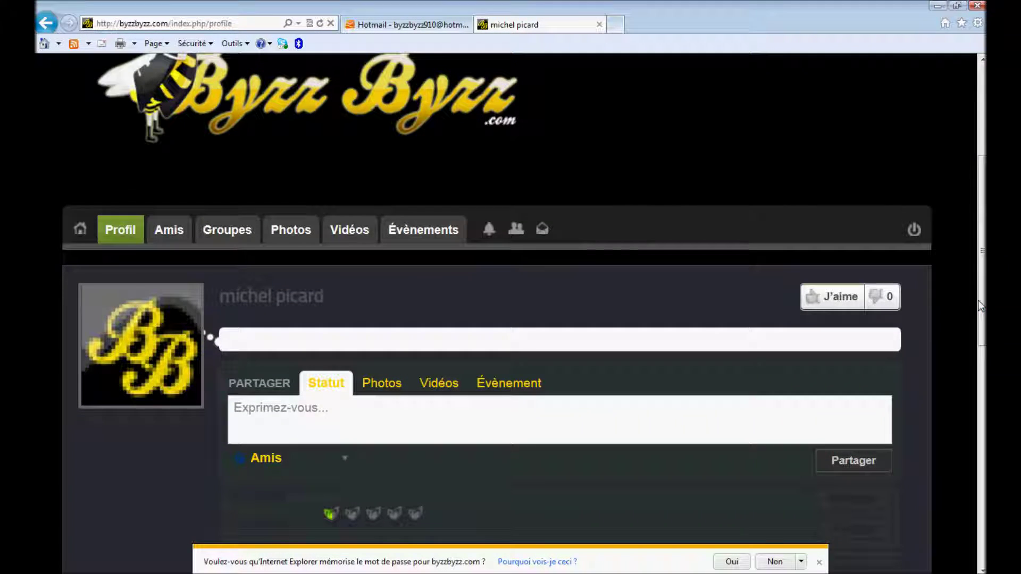
Log out via the profile toolbar's power icon and scroll to the Connexion membre form.
click(915, 234)
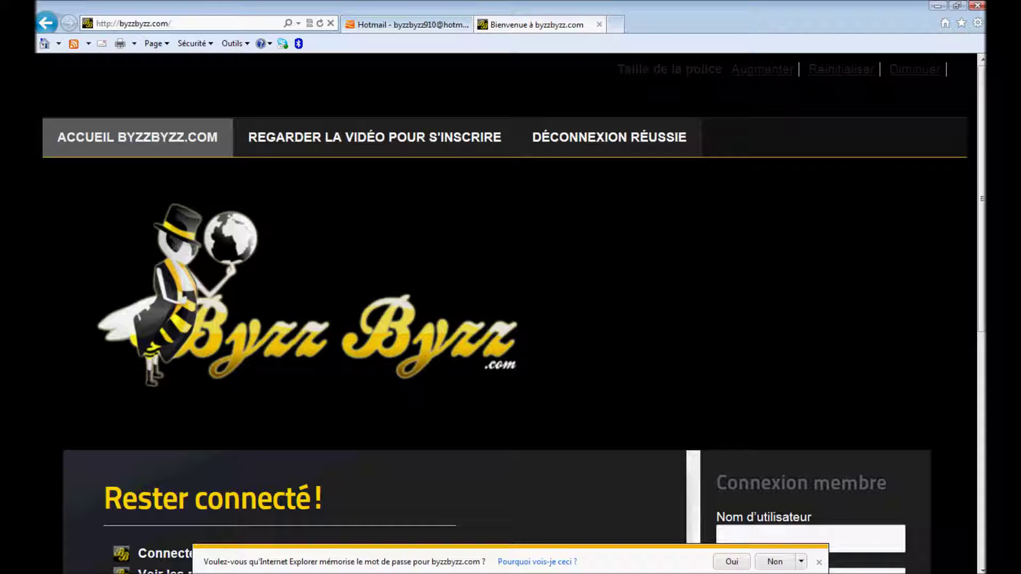
drag(982, 128, 979, 150)
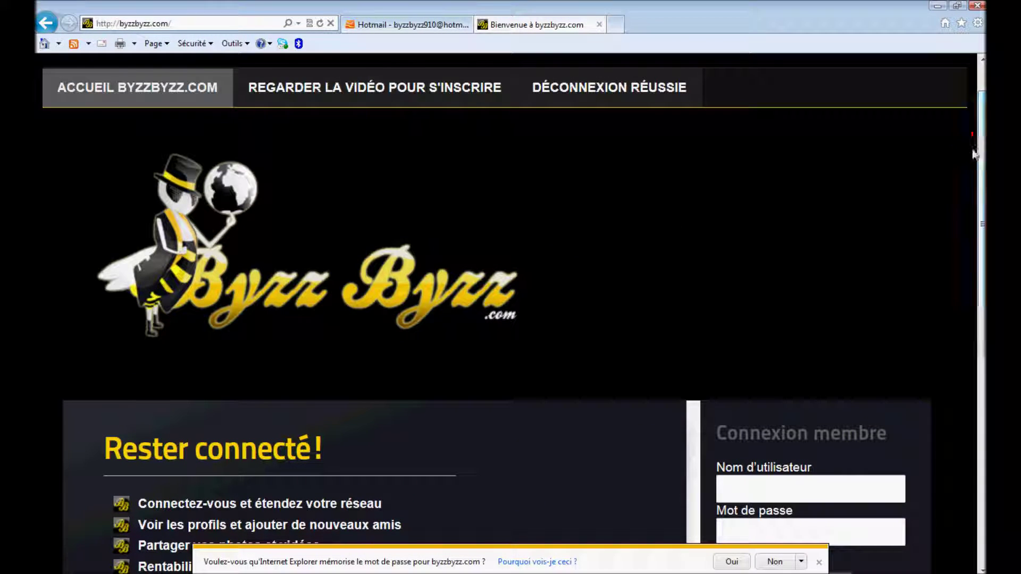